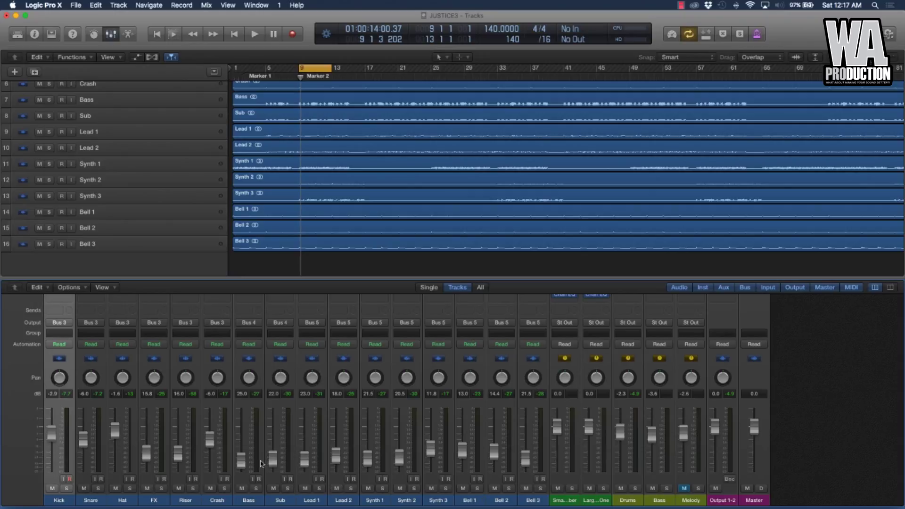
Step: During loop playback, raise the Bass track's level to -20.5 dB and the Sub track's level to -20.0 dB
key("space")
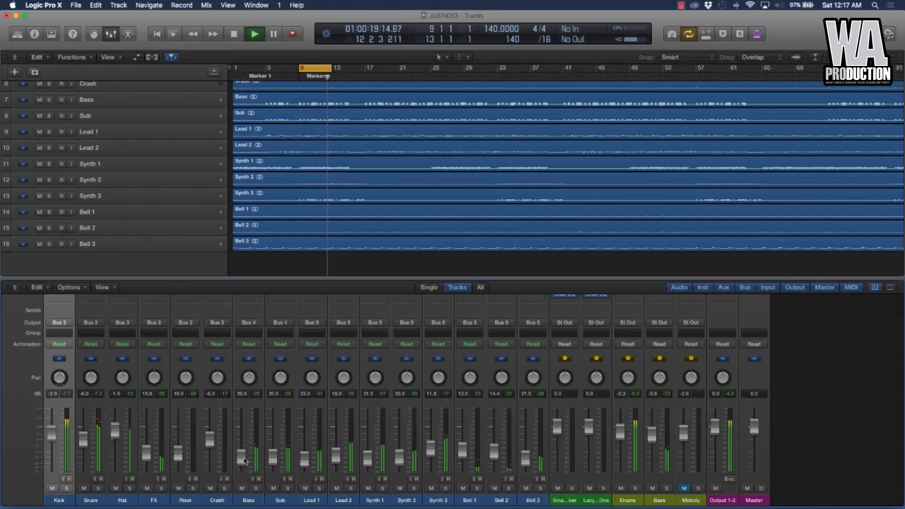
key("space")
Step: Add a Channel EQ to the Bass track and turn on its analyzer with the loop playing
scroll(248, 400, "up", 5)
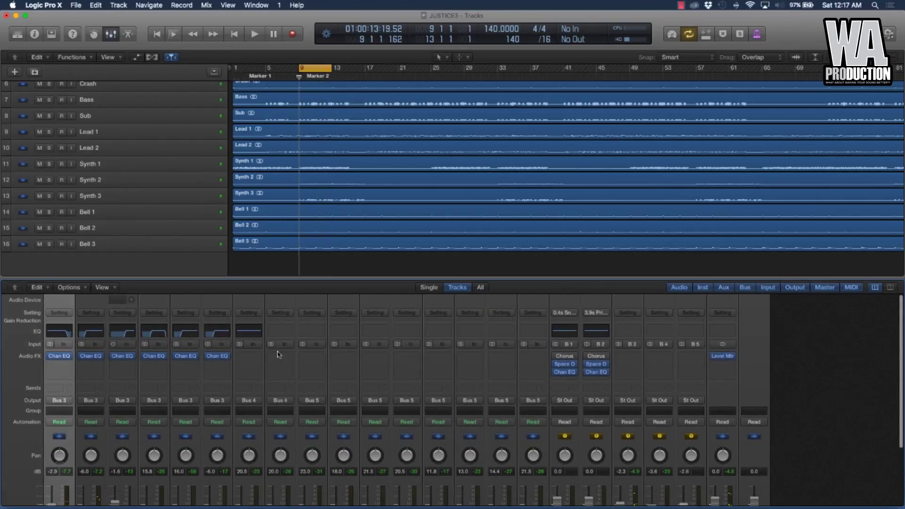
left_click(278, 354)
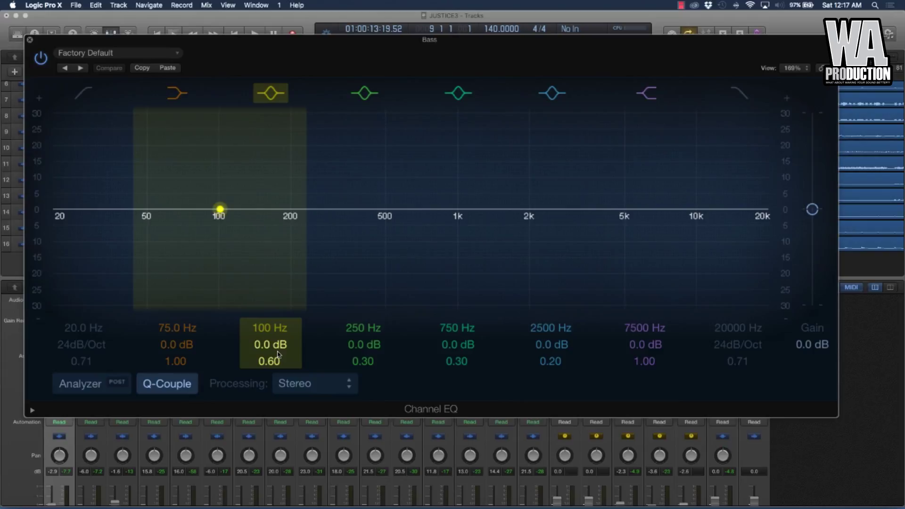
left_click(80, 383)
key("space")
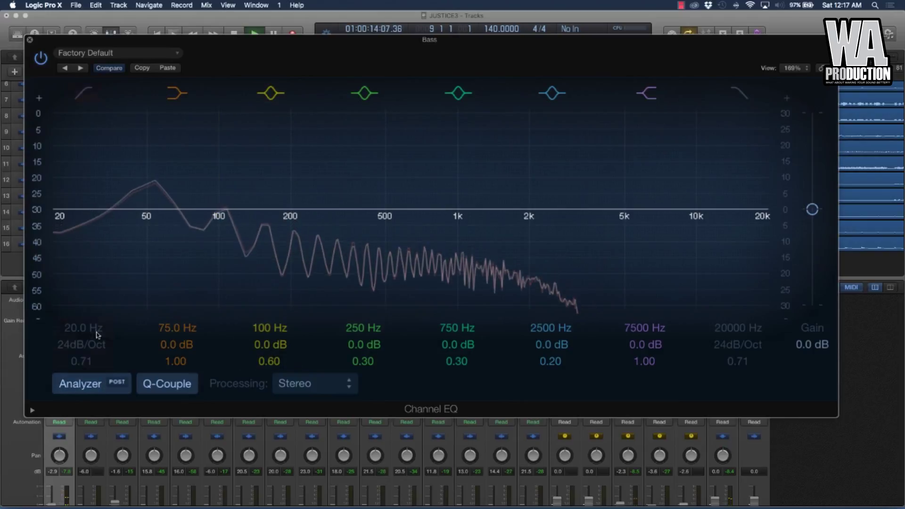
Step: Enable the high-cut filter on the Bass EQ at 8500 Hz with a 48 dB/Oct slope and close the EQ
left_click(739, 93)
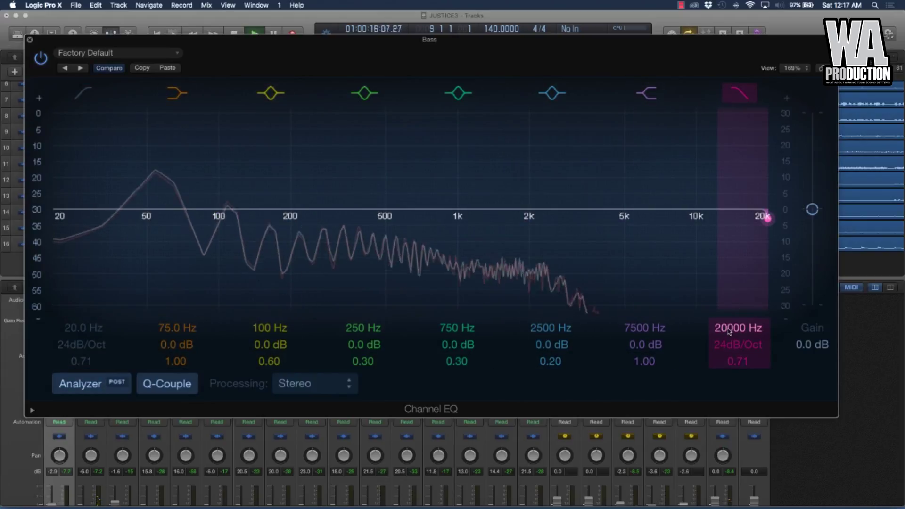
left_click_drag(730, 331, 729, 376)
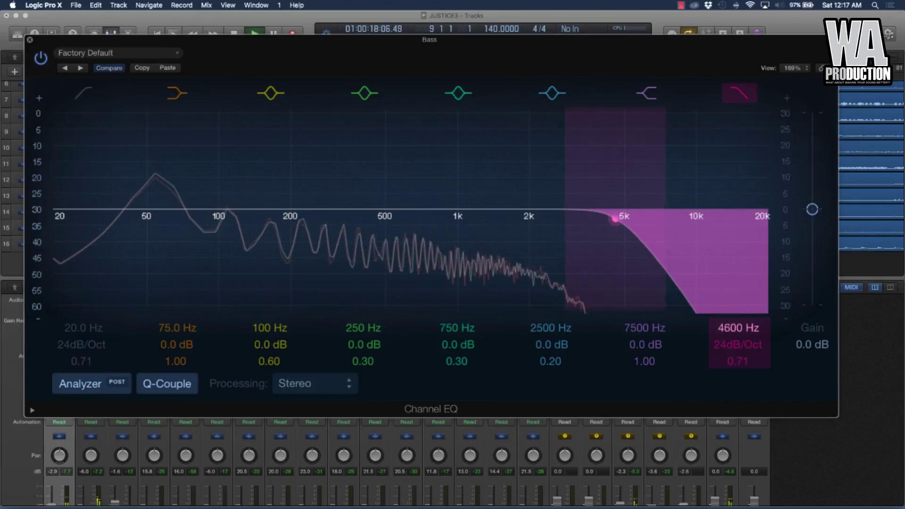
left_click_drag(737, 345, 716, 327)
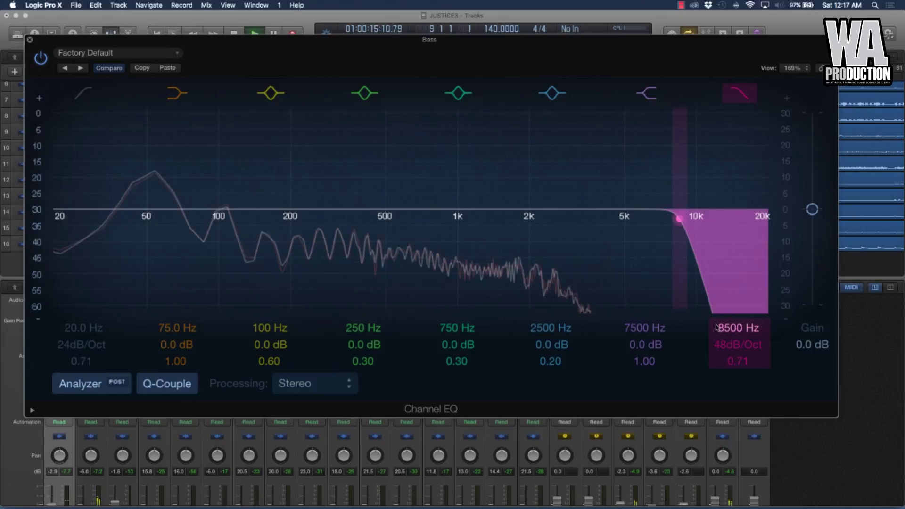
key("space")
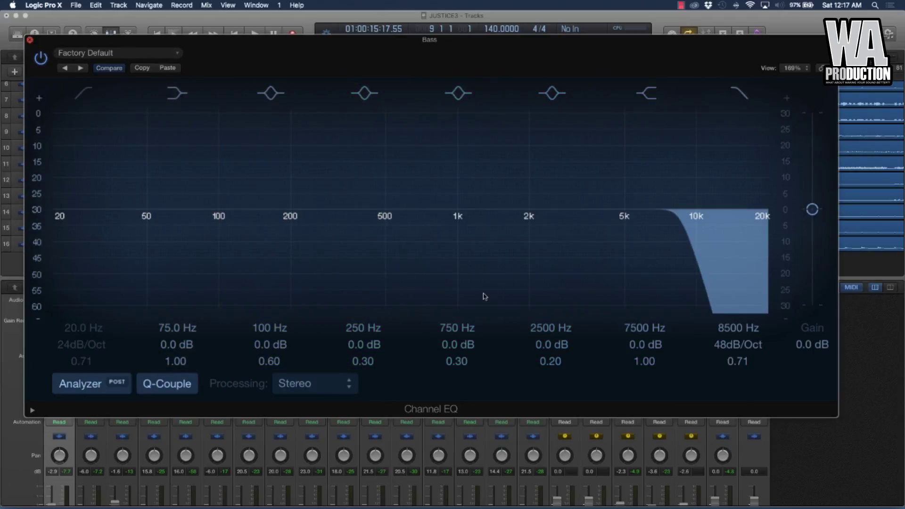
key("super+w")
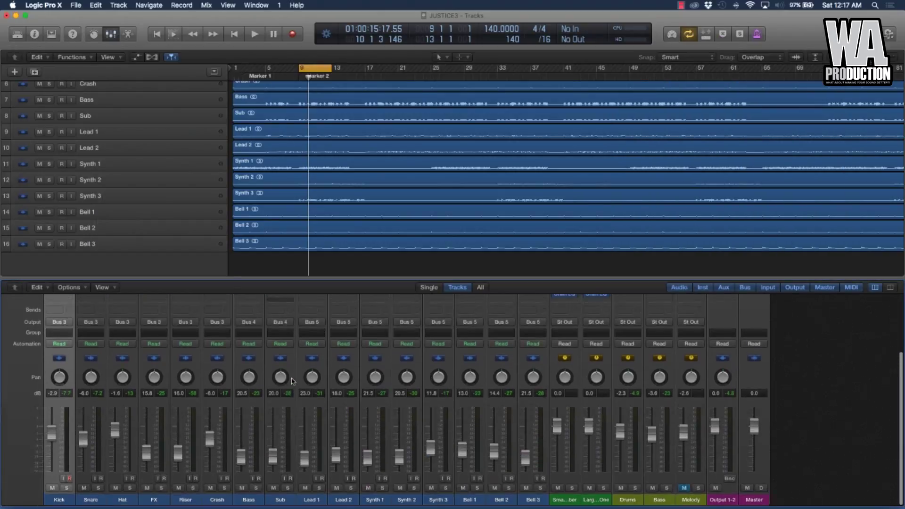
Step: Add a Channel EQ to the Sub track and turn on its analyzer during playback
scroll(278, 346, "down", 1)
left_click(281, 331)
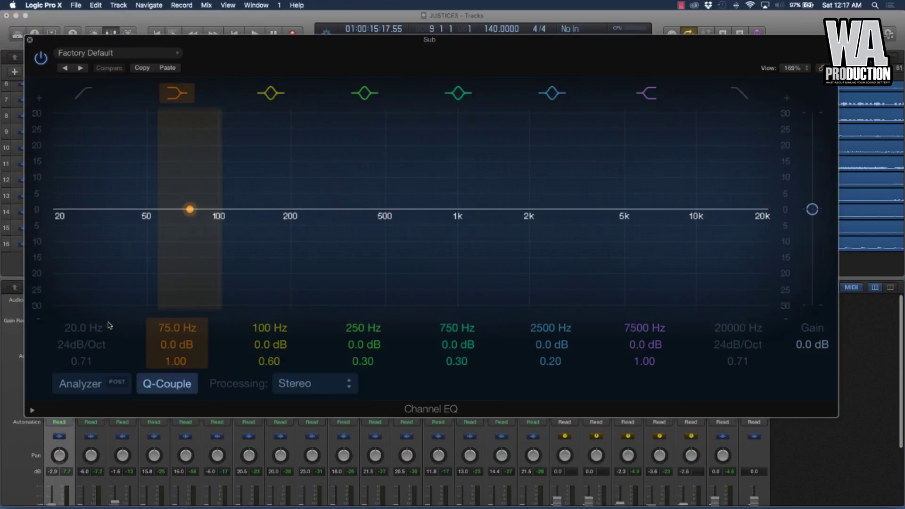
left_click(84, 384)
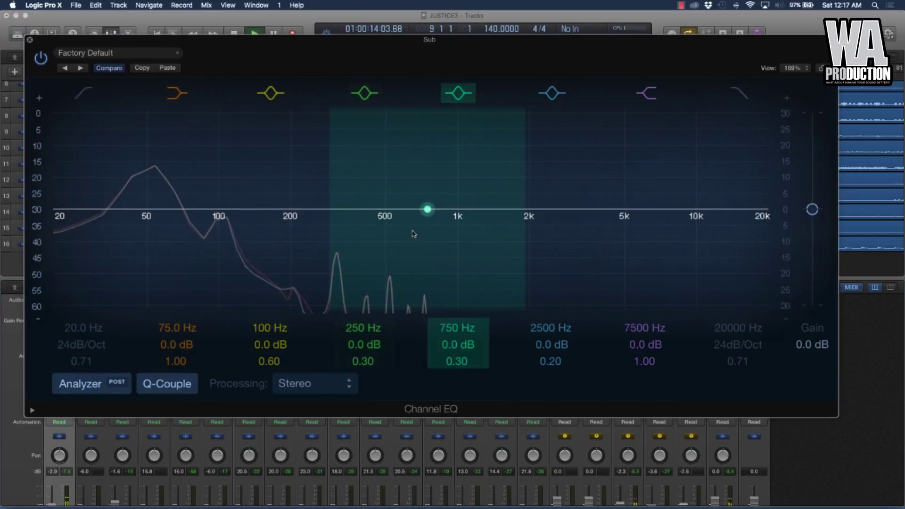
Step: Enable the high-cut filter on the Sub EQ at 2250 Hz with a 48 dB/Oct slope and close the EQ
left_click(739, 94)
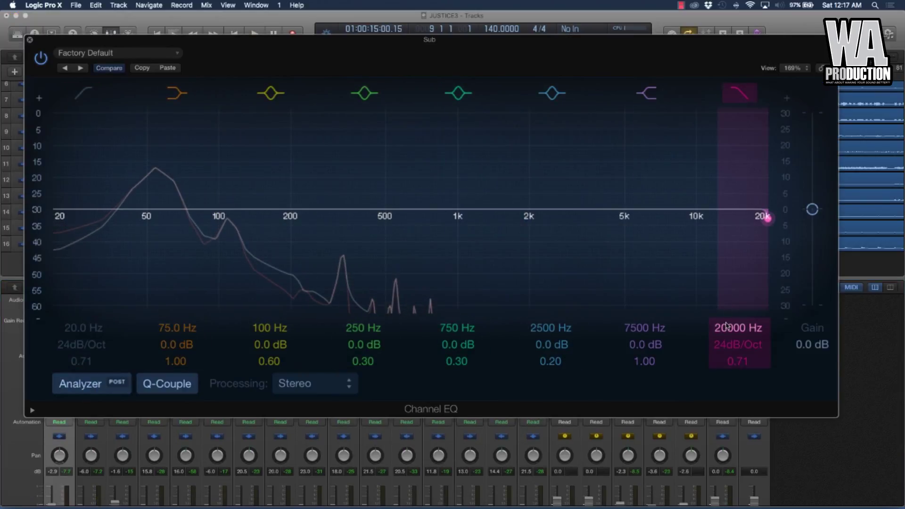
left_click_drag(768, 217, 538, 219)
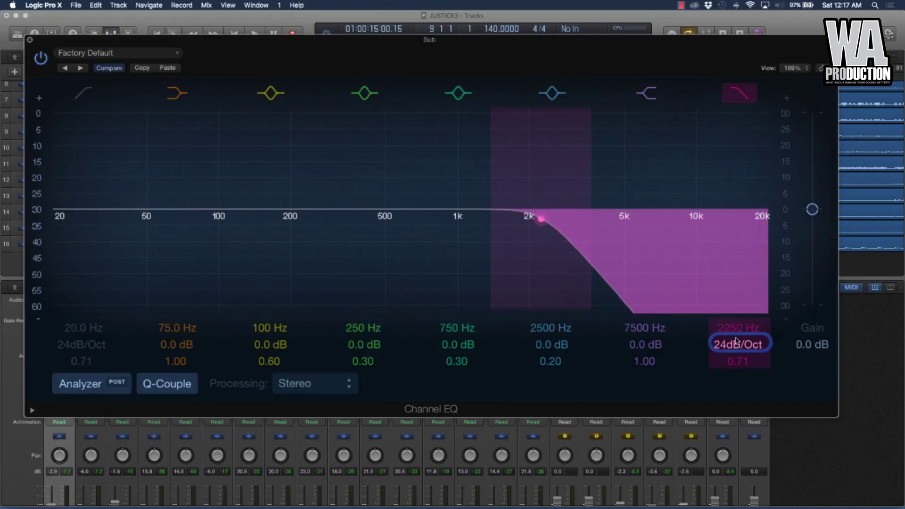
scroll(542, 219, "up", 2)
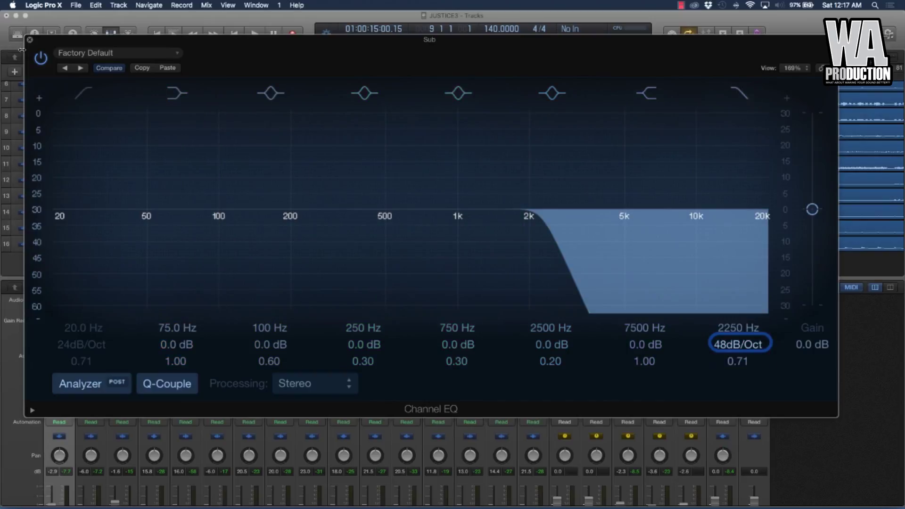
key("super+w")
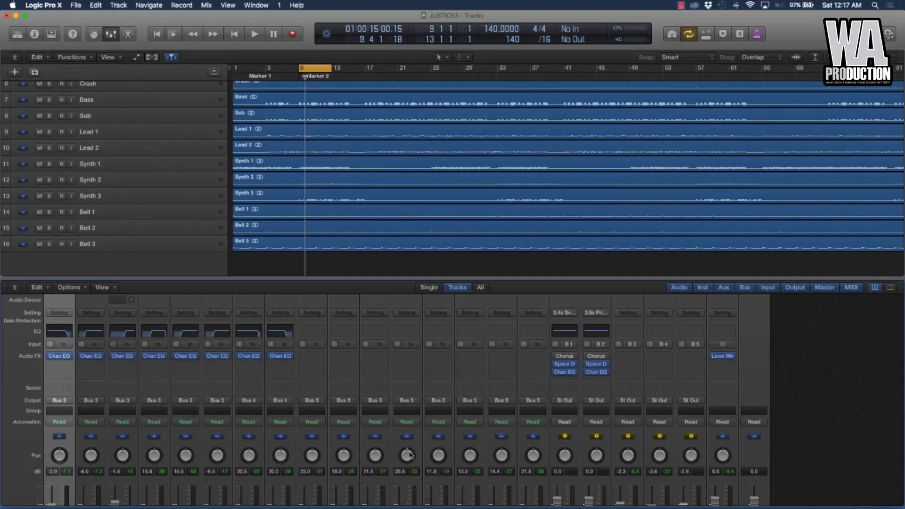
Step: Unmute the Melody bus
scroll(410, 459, "down", 3)
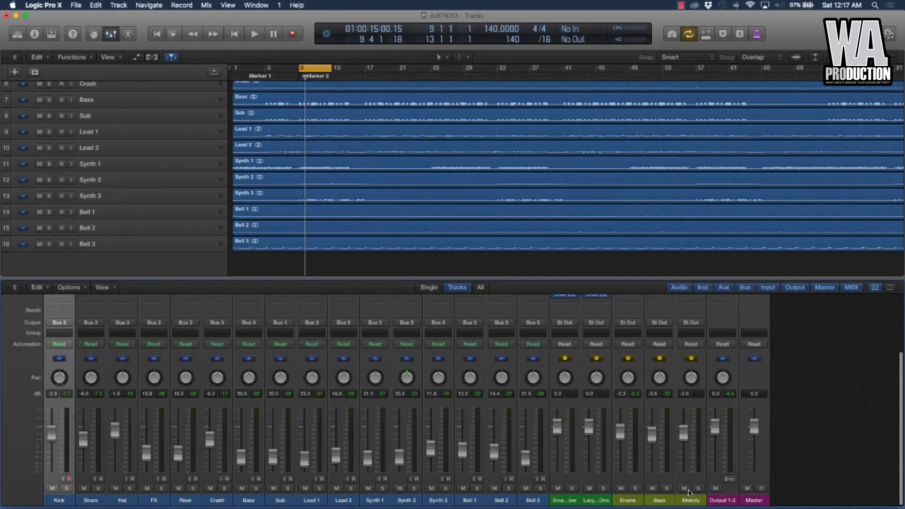
scroll(330, 387, "up", 5)
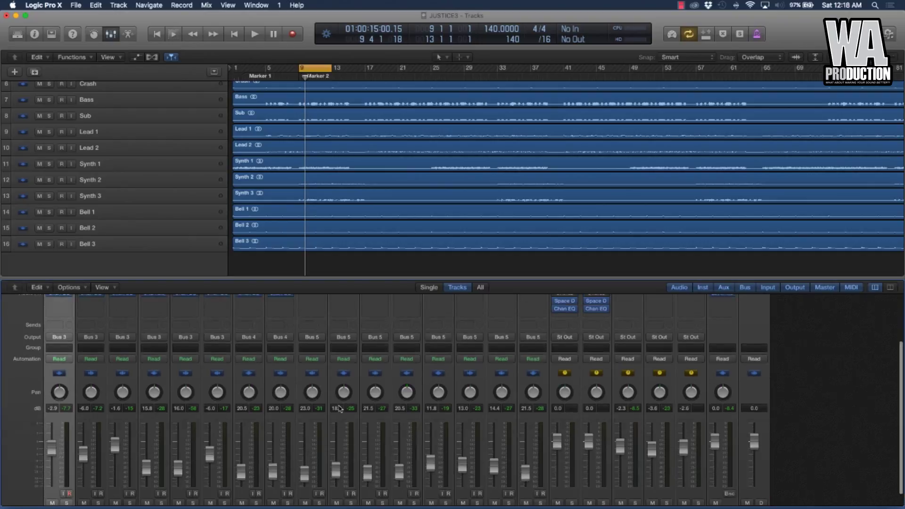
Step: Add a Channel EQ with the analyzer on to the Lead 1 track and solo that track during playback
key("space")
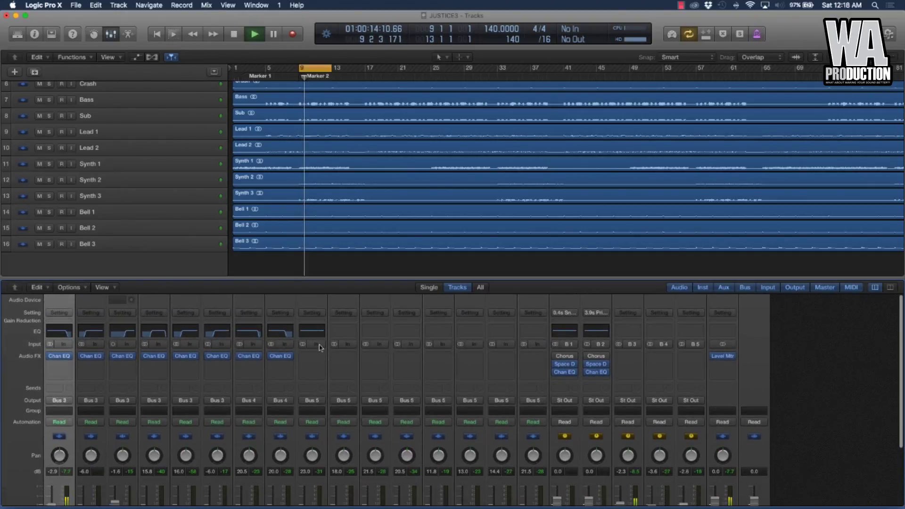
scroll(324, 488, "down", 3)
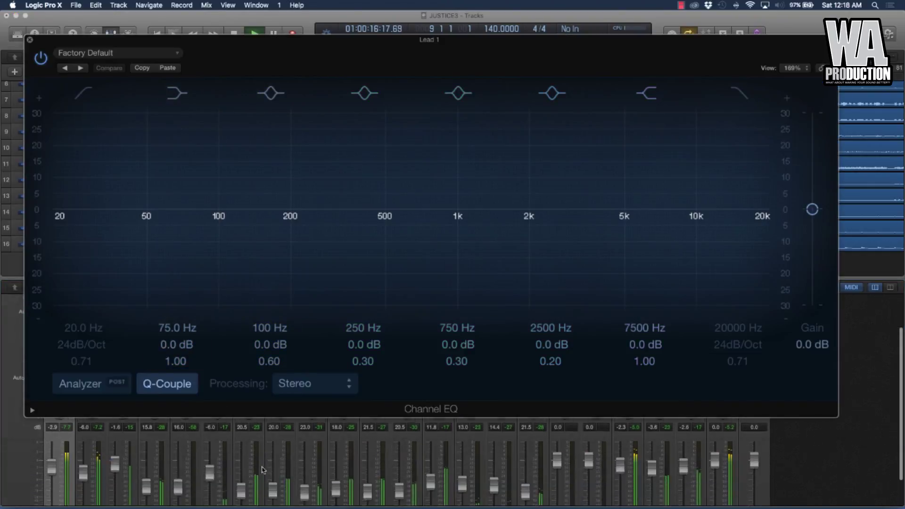
left_click(320, 489)
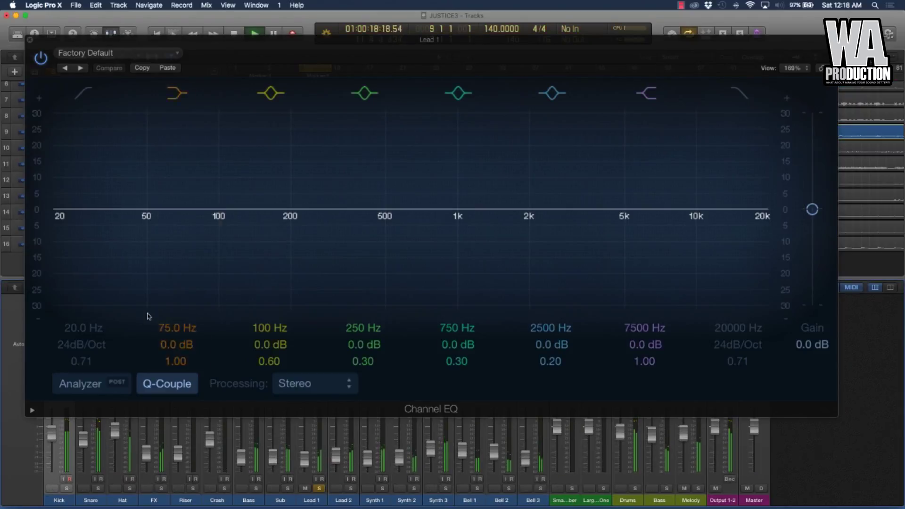
left_click(93, 389)
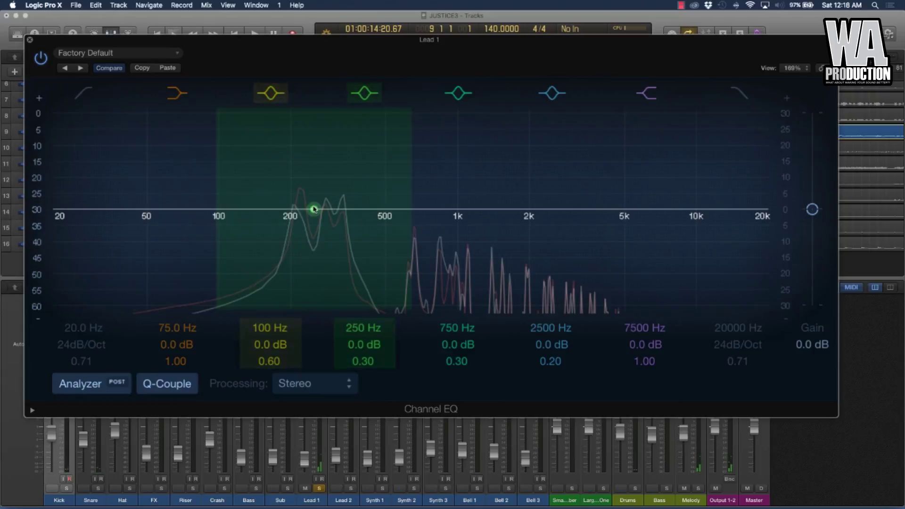
Step: Enable the low-cut filter on the Lead 1 EQ at 166 Hz with an 18 dB/Oct slope
left_click(102, 282)
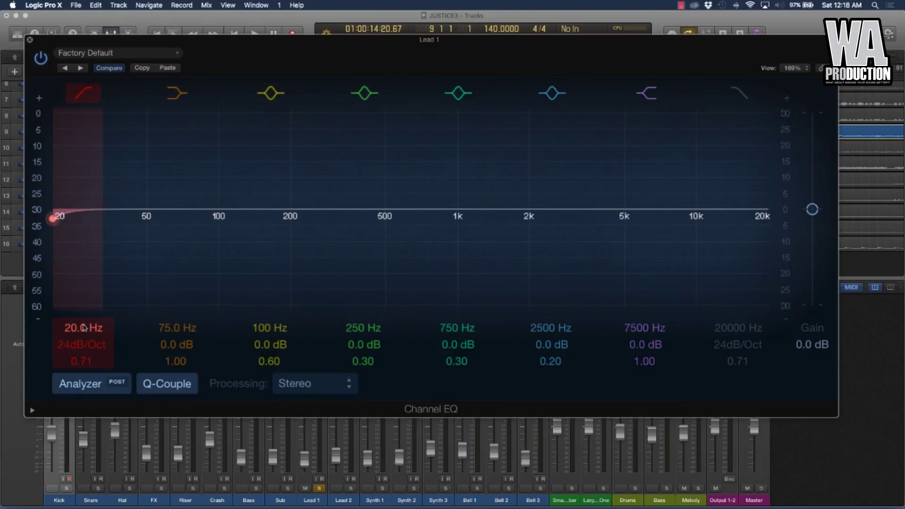
left_click_drag(83, 327, 83, 299)
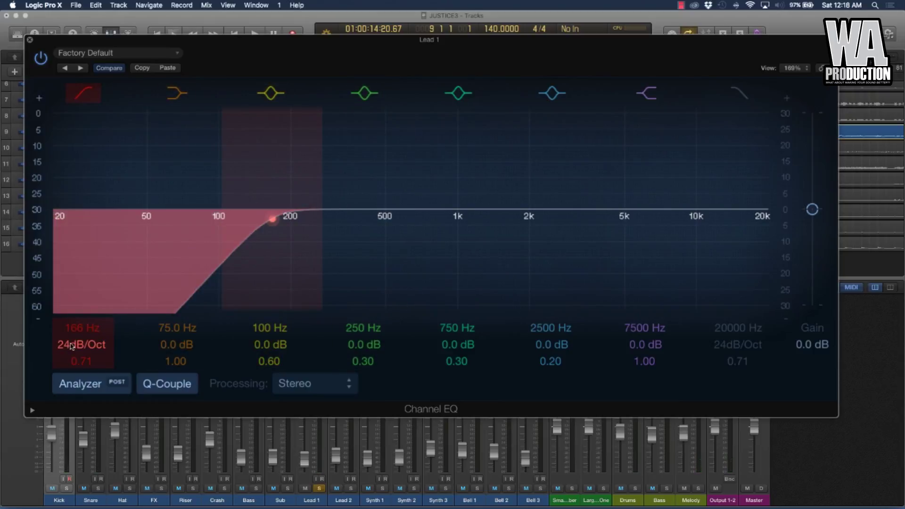
mouse_move(72, 347)
left_mouse_down()
mouse_move(72, 337)
mouse_move(72, 351)
left_mouse_up()
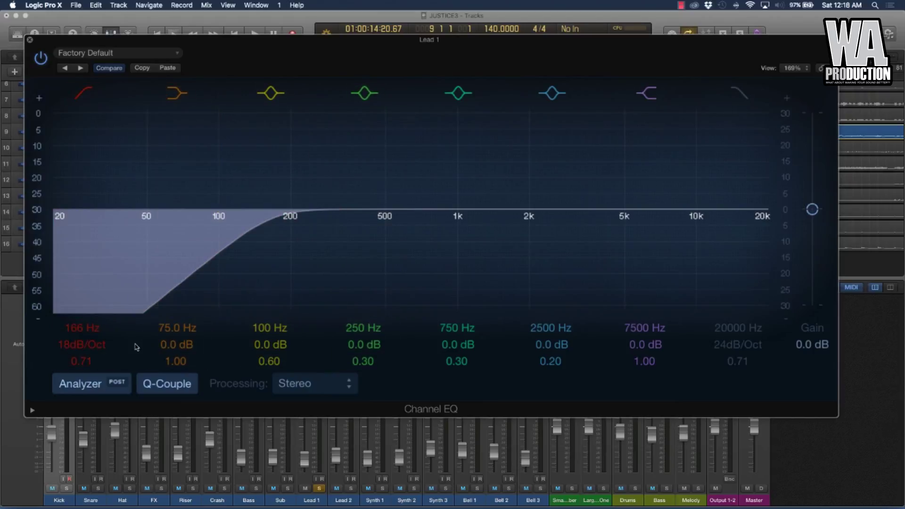
Step: Enable the high-cut filter on the Lead 1 EQ at 14600 Hz with a 6 dB/Oct slope and close the EQ
key("space")
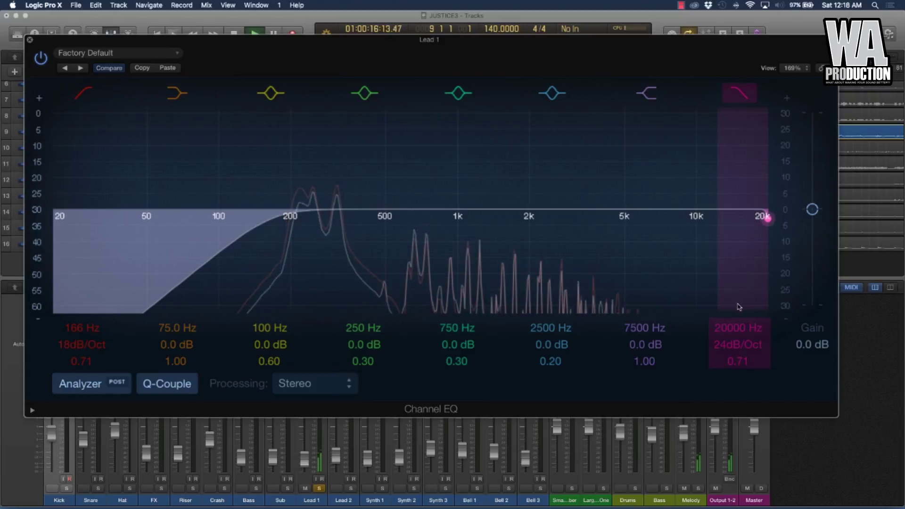
left_click_drag(738, 328, 739, 351)
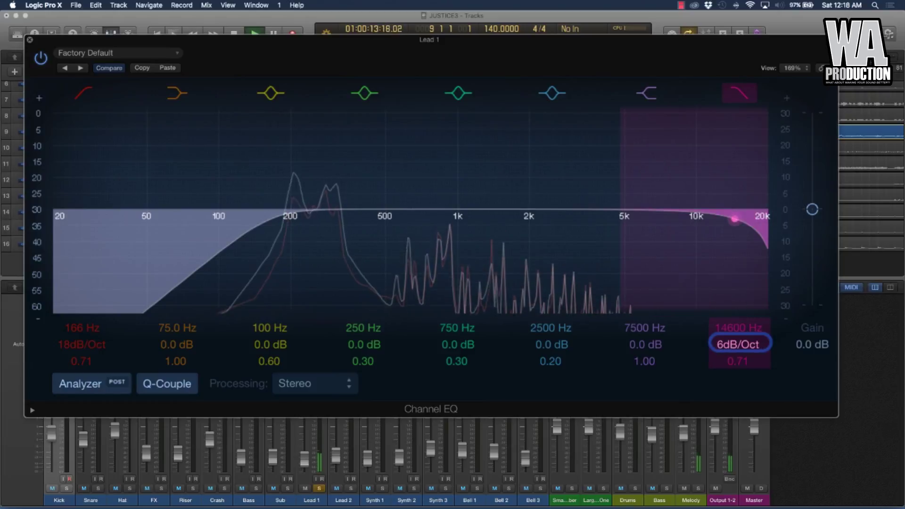
key("space")
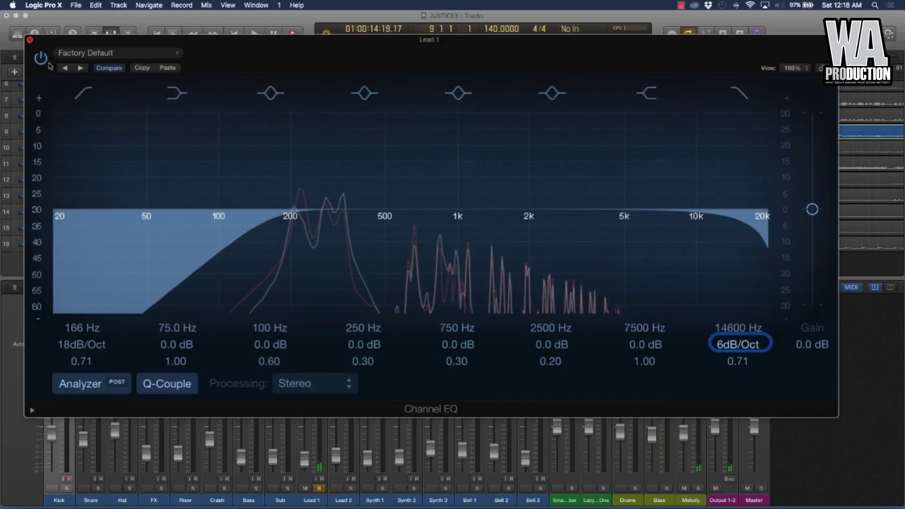
key("super+w")
Step: Solo Lead 2 instead of Lead 1 and raise its level to -16.2 dB during playback
left_click(351, 488)
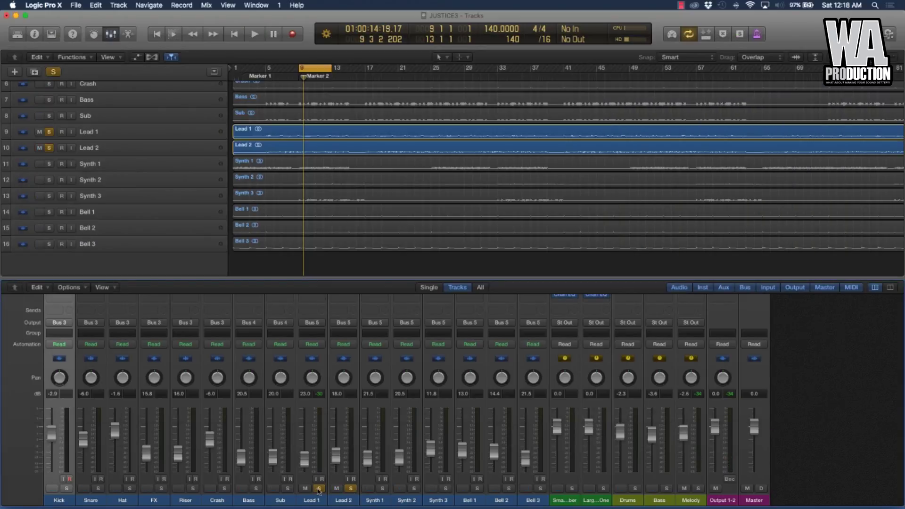
left_click(320, 488)
key("space")
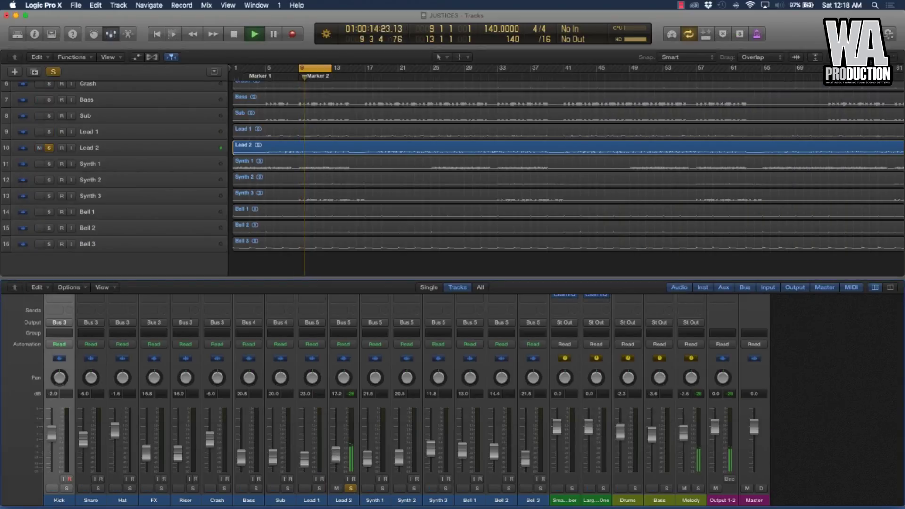
Step: Add a Channel EQ to the Lead 2 track and turn on its analyzer
scroll(338, 456, "up", 5)
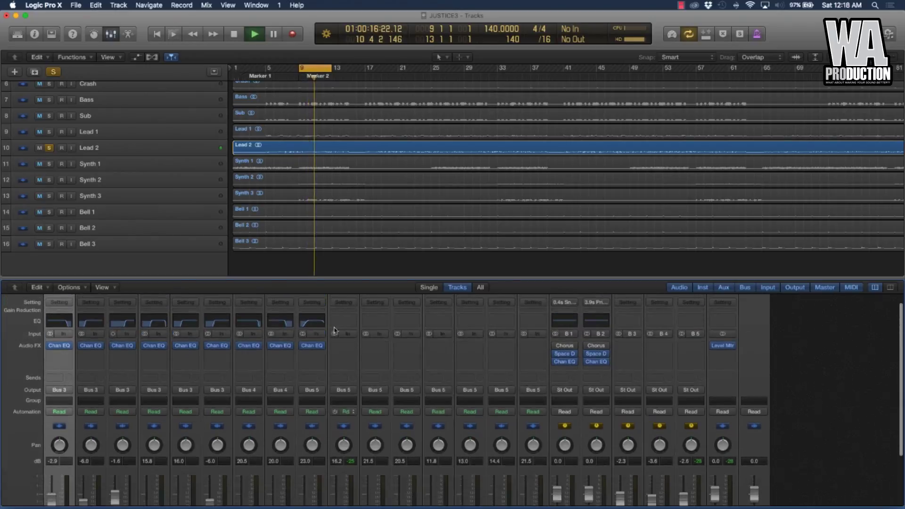
left_click(339, 327)
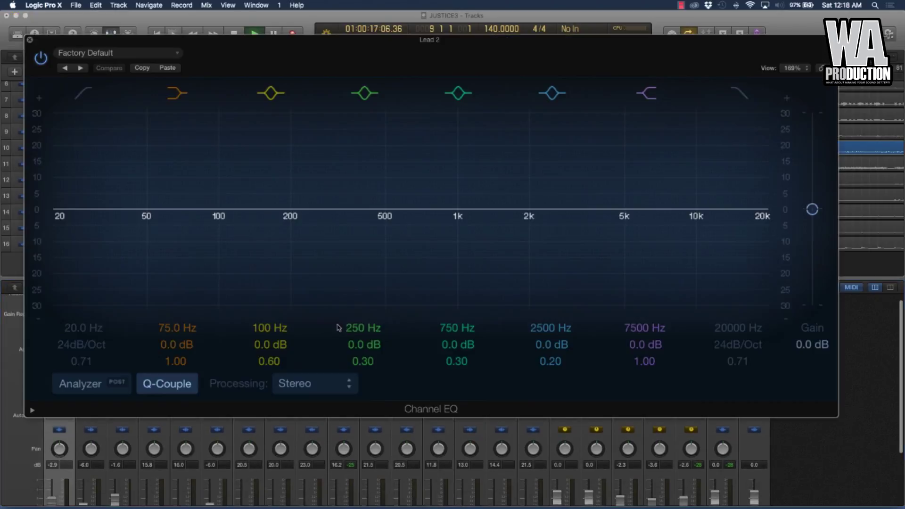
left_click(64, 386)
Step: Enable the low-cut filter on the Lead 2 EQ at 325 Hz with a 48 dB/Oct slope
left_click(83, 93)
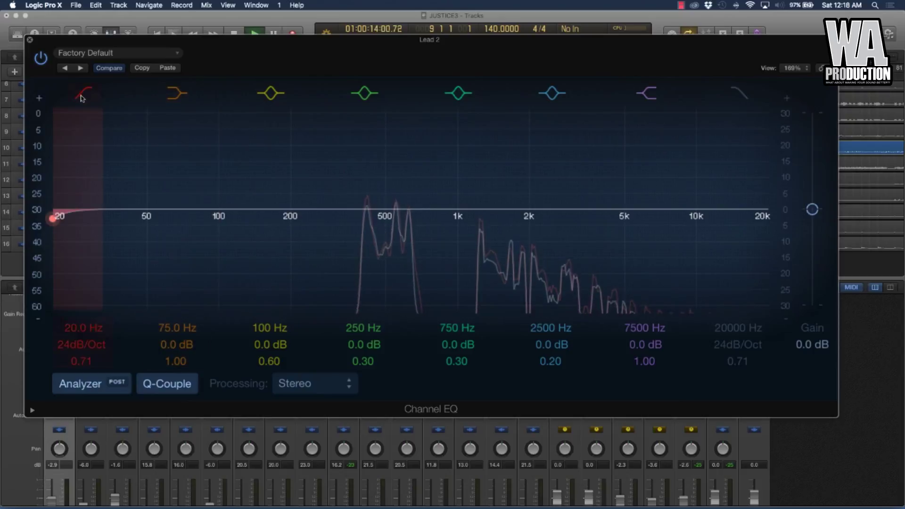
left_click_drag(87, 325, 87, 282)
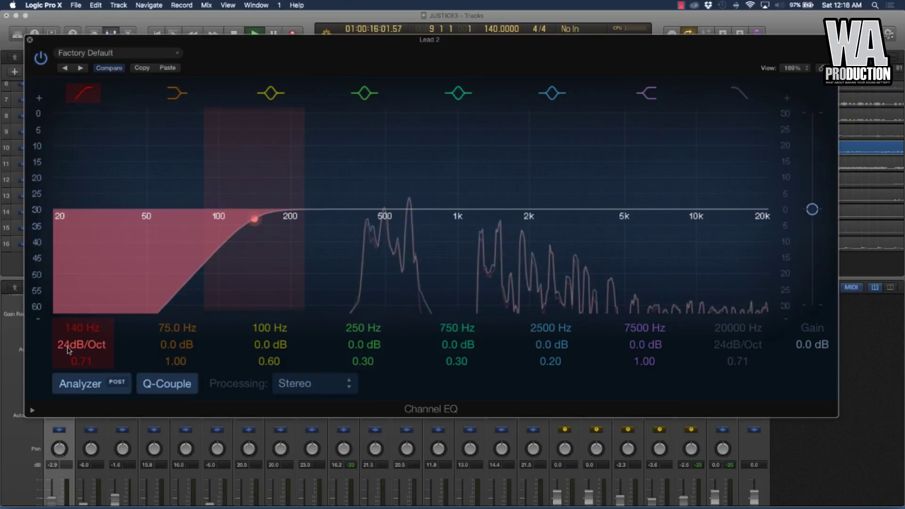
left_click_drag(67, 347, 71, 310)
key("space")
Step: Unsolo Lead 2 and play the loop with all tracks
scroll(235, 462, "down", 5)
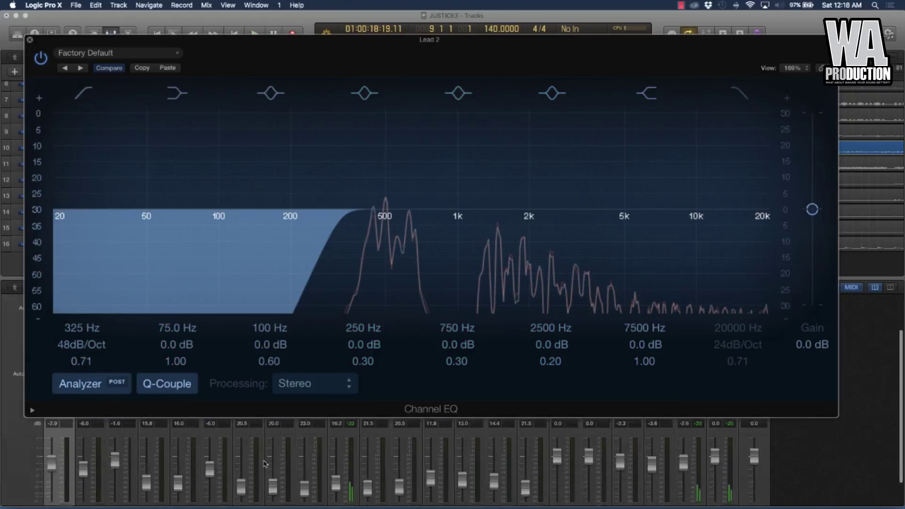
left_click(351, 488)
left_click(351, 488)
key("space")
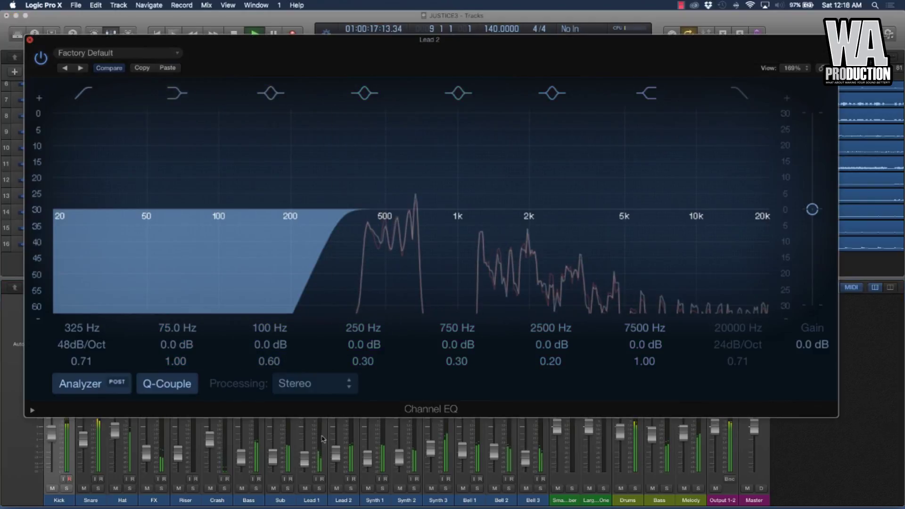
Step: Close the Lead 2 EQ and raise the Lead 2 track level to -14.4 dB
key("super+w")
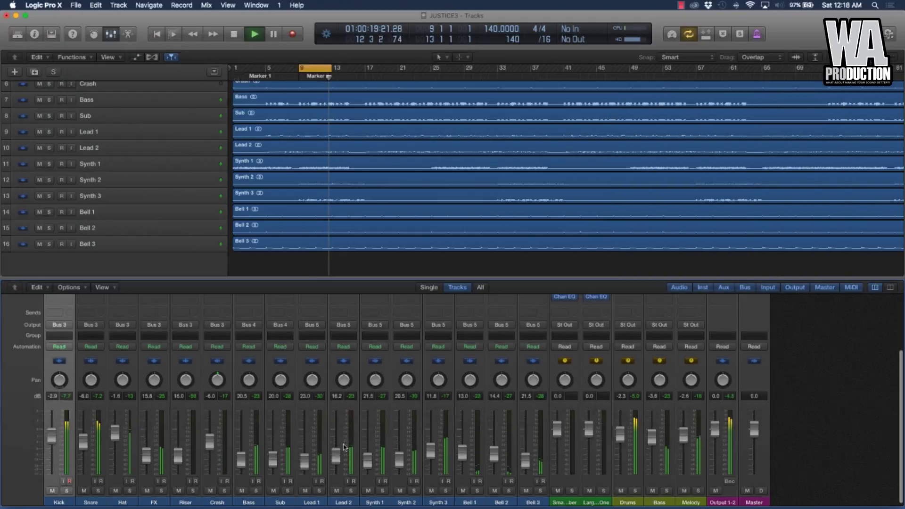
scroll(365, 466, "up", 3)
scroll(365, 466, "down", 3)
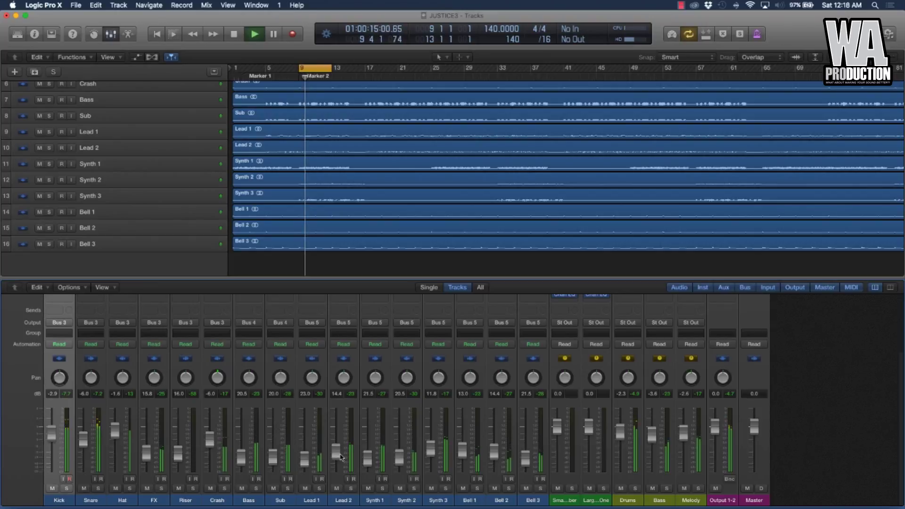
Step: Solo Synth 1, raise its level to -17.4 dB and add a Channel EQ to it
left_click(382, 489)
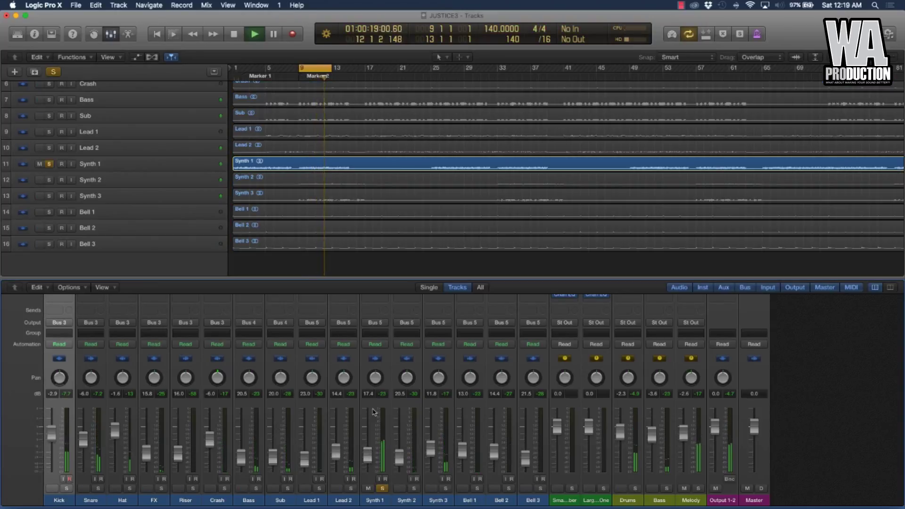
scroll(374, 413, "up", 3)
left_click(375, 356)
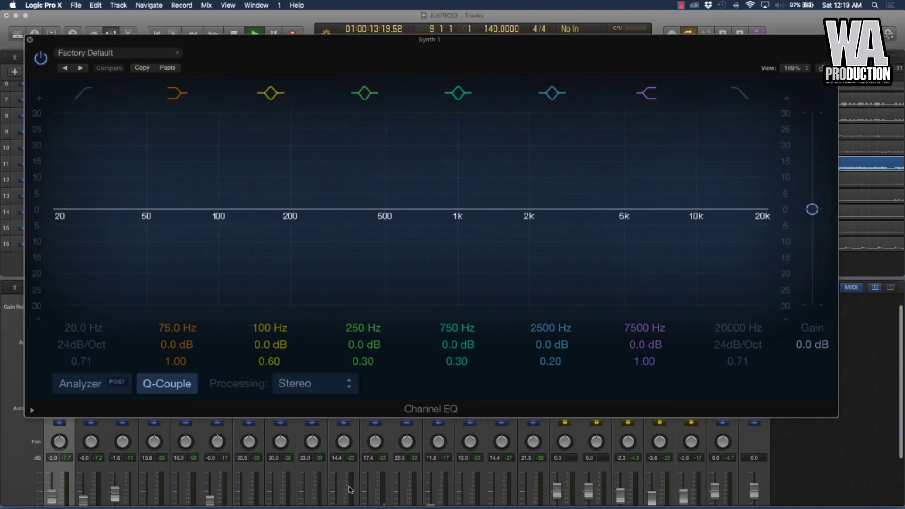
Step: Unsolo Synth 1 and turn on the analyzer of its Channel EQ
scroll(378, 462, "down", 3)
left_click(384, 489)
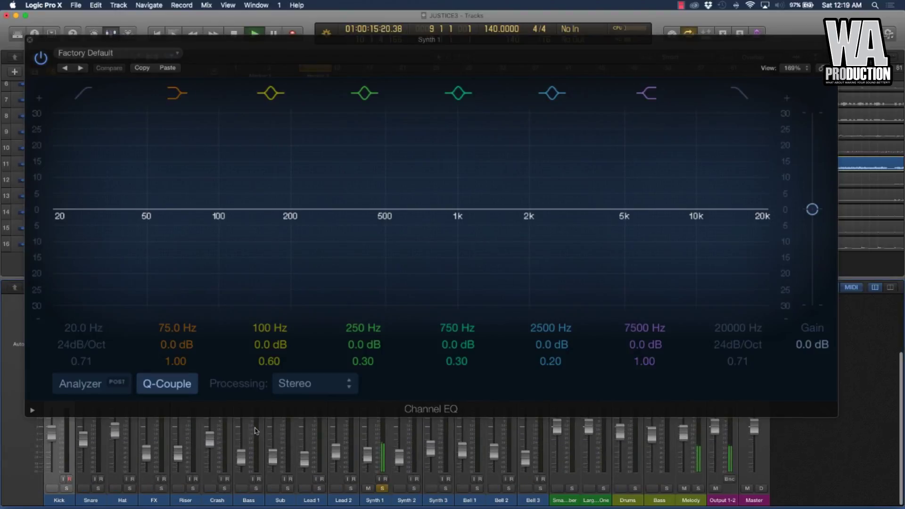
left_click(81, 383)
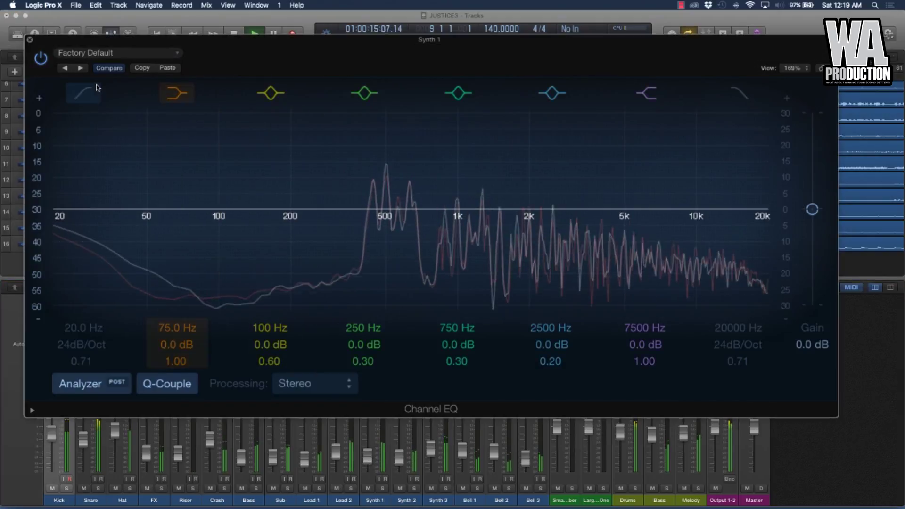
Step: Enable the low-cut filter on the Synth 1 EQ at 176 Hz with a 48 dB/Oct slope and close the EQ
left_click(83, 264)
left_click_drag(78, 325, 78, 300)
left_click_drag(66, 346, 66, 336)
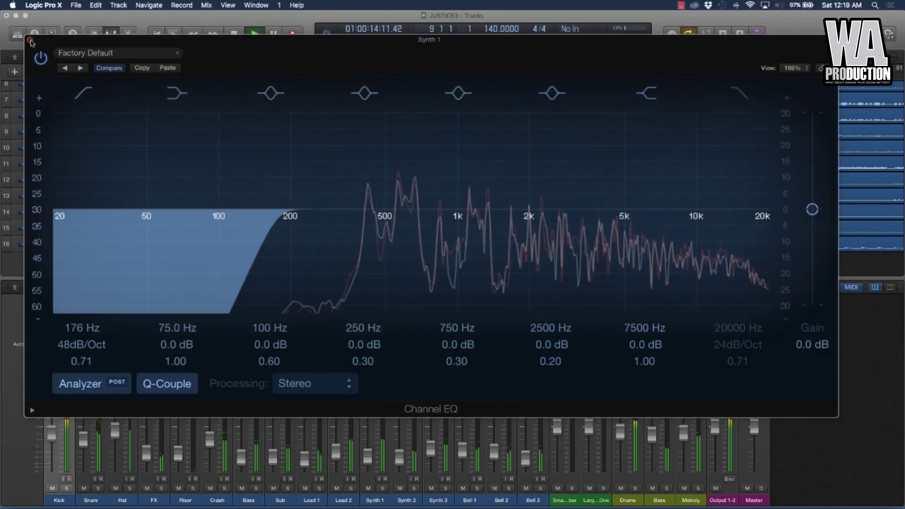
key("super+w")
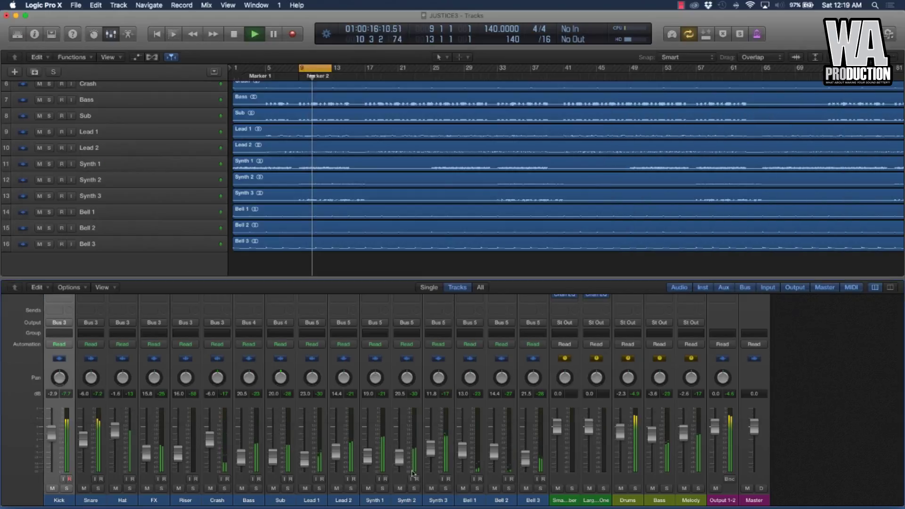
Step: Add a Channel EQ with its analyzer on to the Synth 2 track and solo that track
scroll(426, 452, "up", 5)
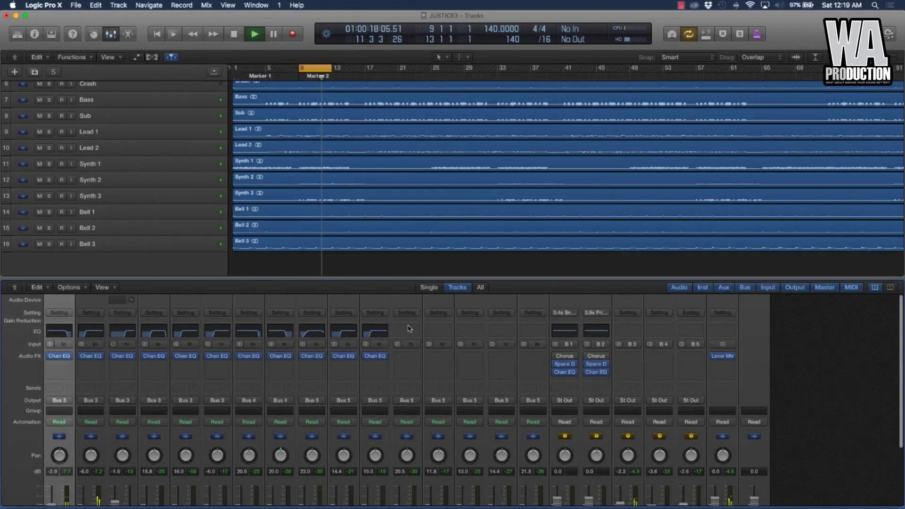
left_click(408, 330)
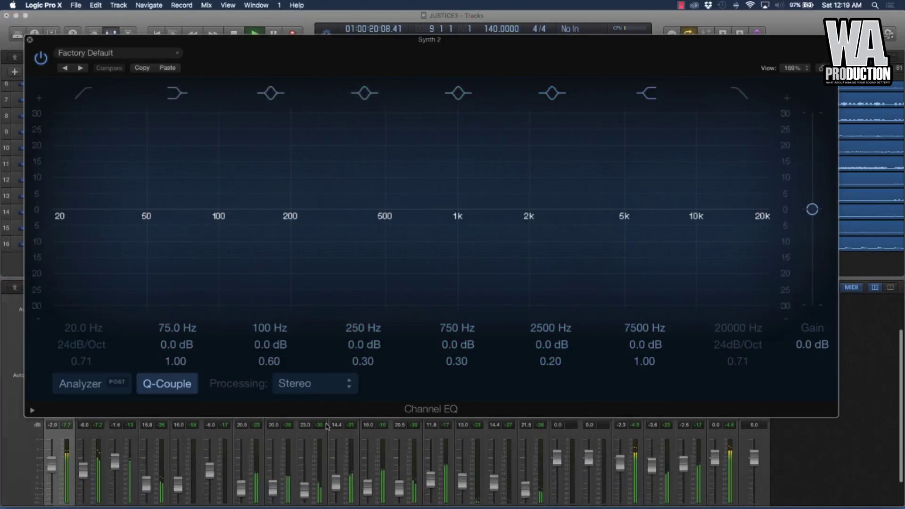
left_click(80, 384)
scroll(385, 476, "down", 3)
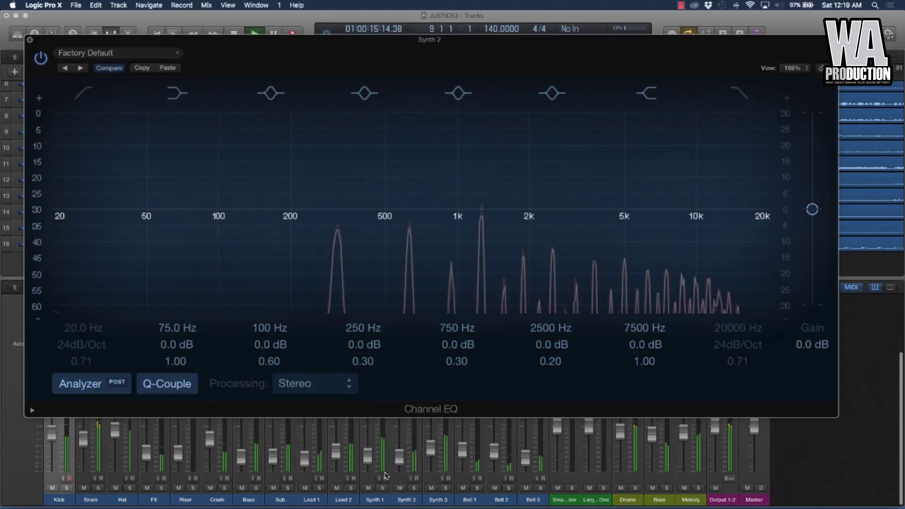
left_click(415, 489)
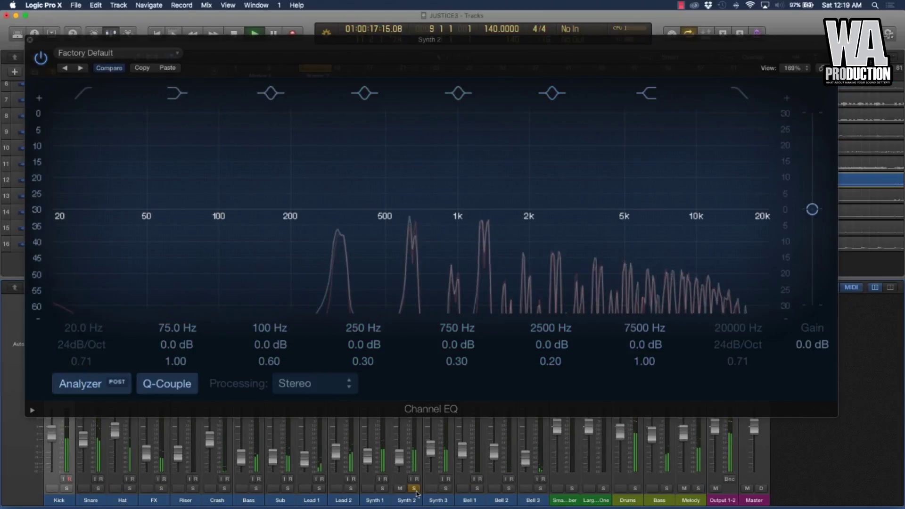
Step: Enable the low-cut filter on the Synth 2 EQ at 126 Hz with a 48 dB/Oct slope and close the EQ
left_click(189, 212)
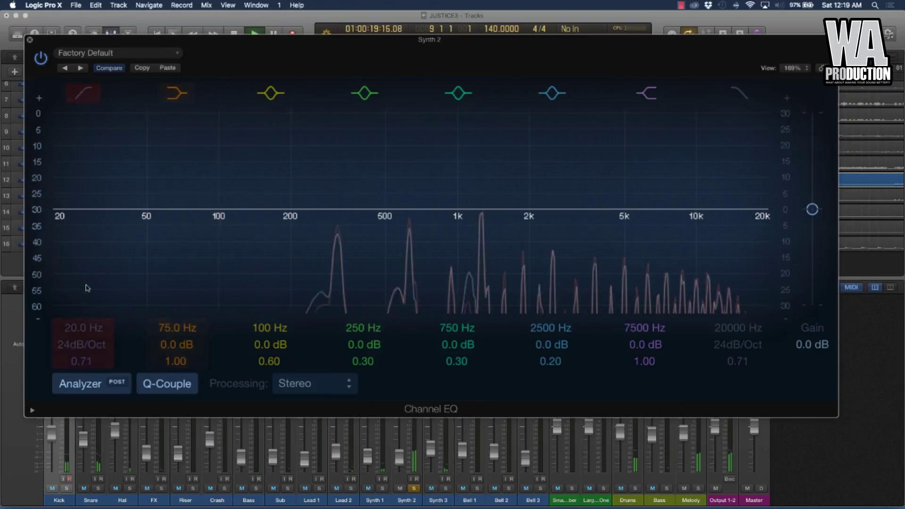
left_click(82, 95)
left_click_drag(54, 210, 332, 218)
left_click_drag(82, 344, 82, 330)
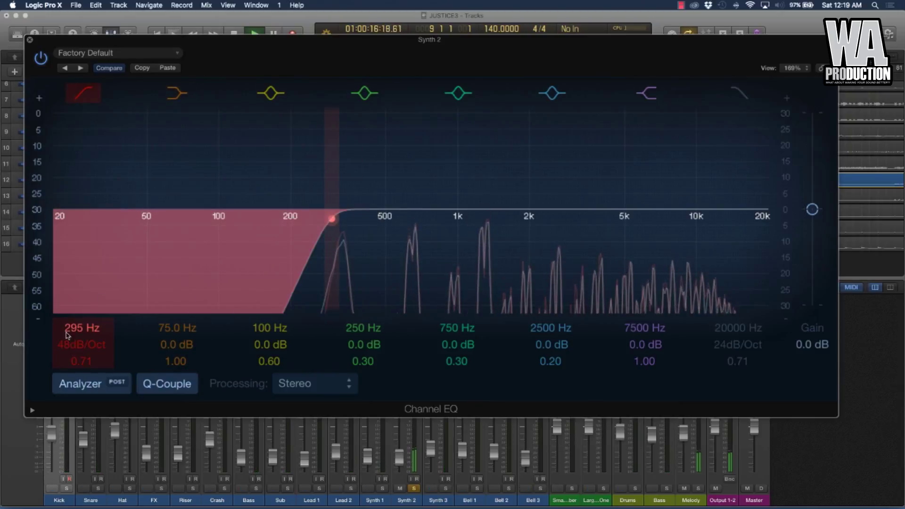
left_click_drag(331, 219, 242, 217)
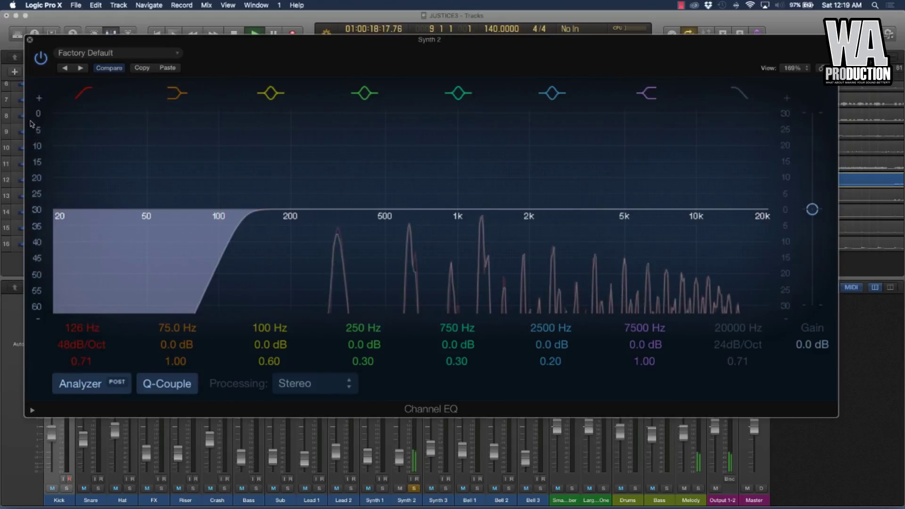
left_click(29, 41)
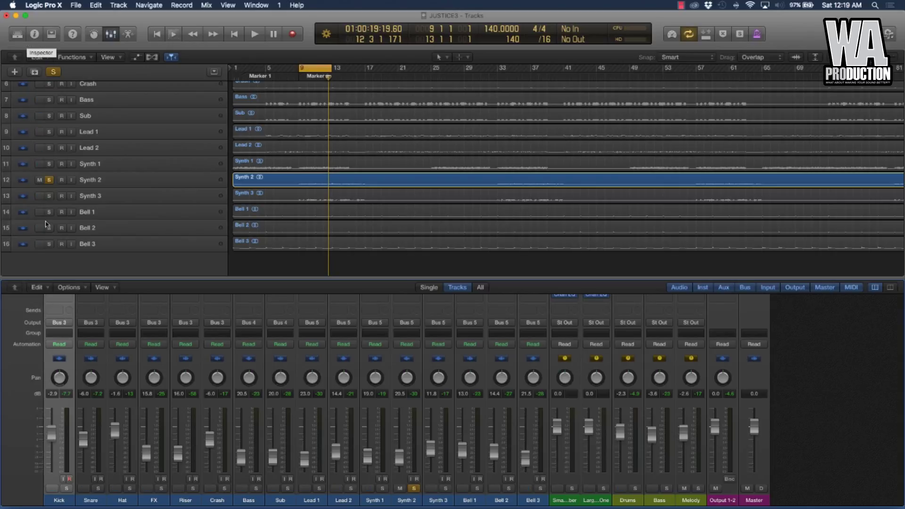
Step: Reopen the Synth 2 EQ to review its low-cut curve and close it again
scroll(330, 371, "up", 5)
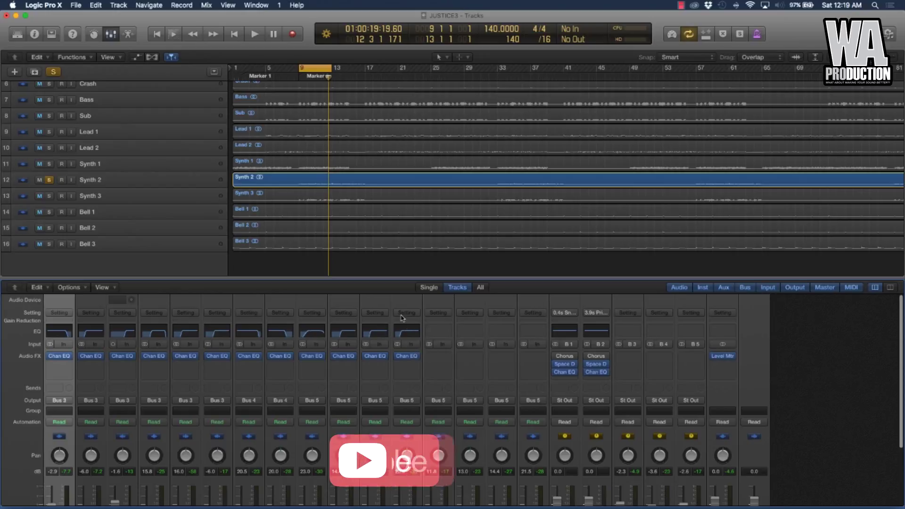
left_click(408, 331)
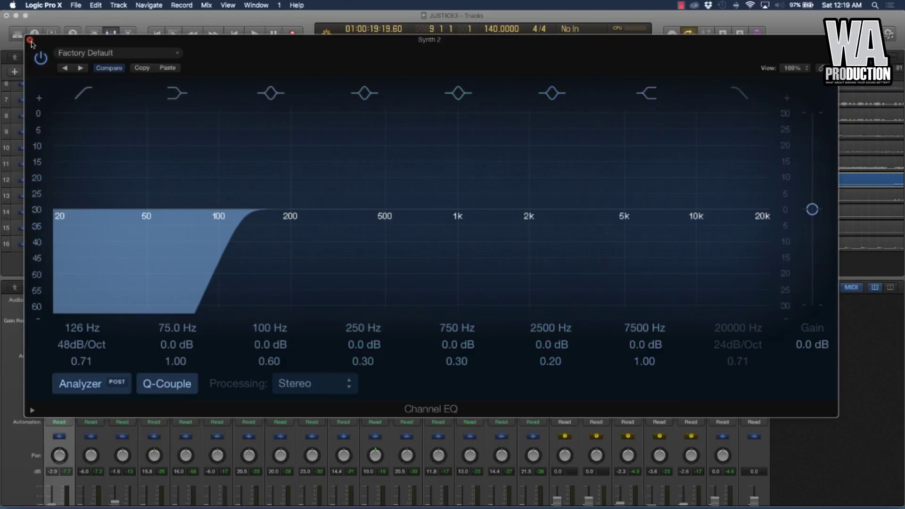
key("super+w")
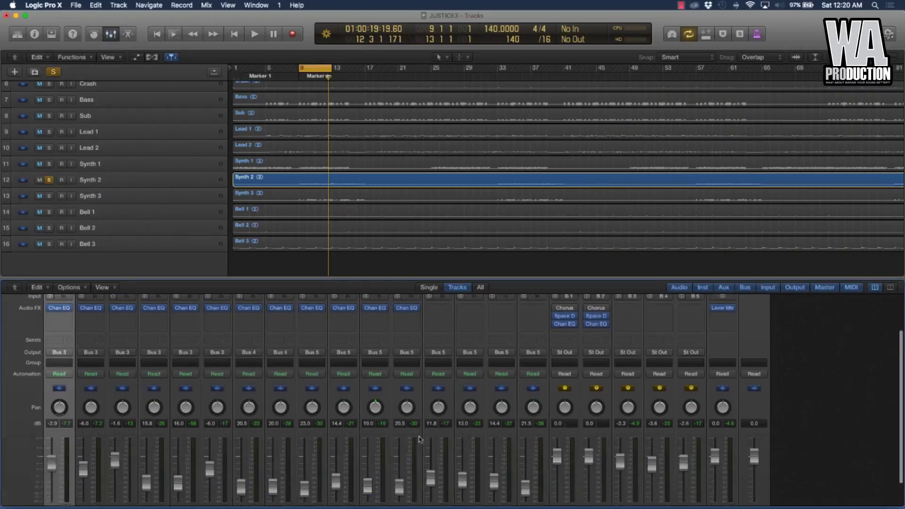
Step: Unsolo Synth 2 and solo Synth 3 instead
scroll(410, 453, "down", 3)
left_click(414, 488)
left_click(413, 488)
key("super+a")
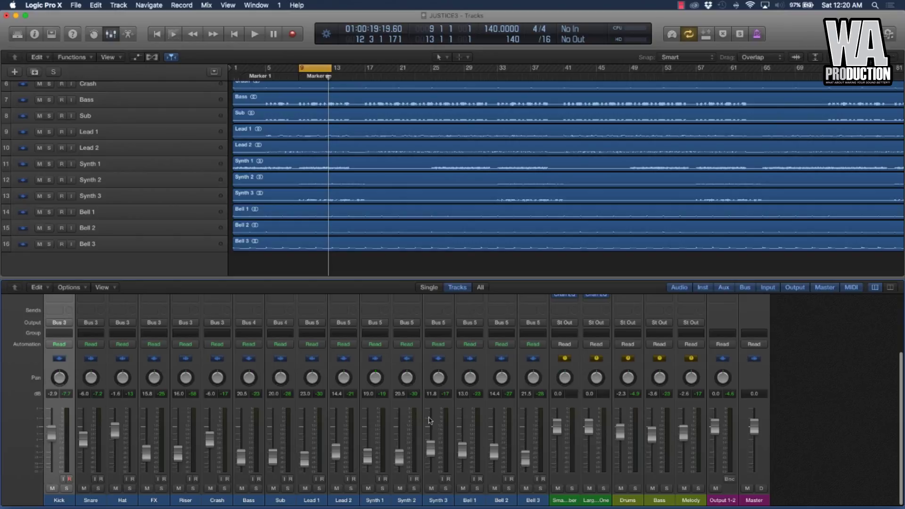
left_click(446, 489)
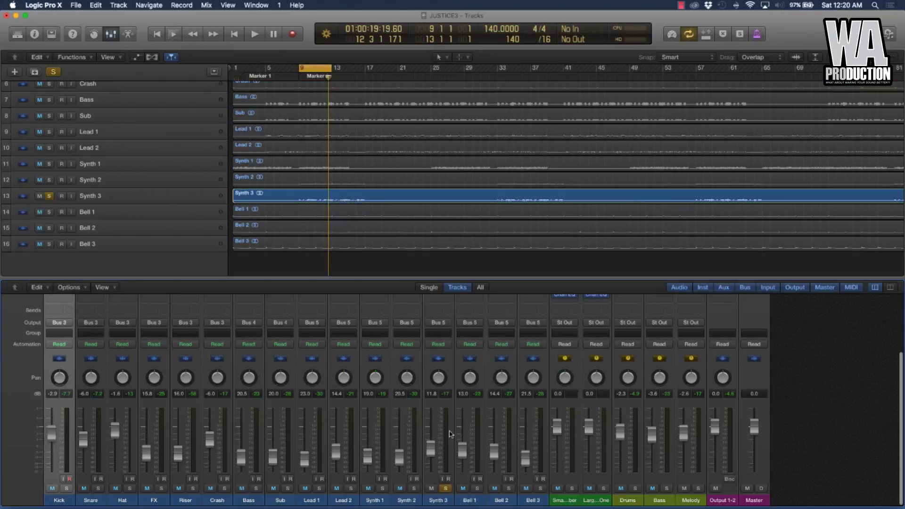
Step: Add a Channel EQ to the Synth 3 track, start playback and turn on the EQ's analyzer
scroll(447, 403, "up", 3)
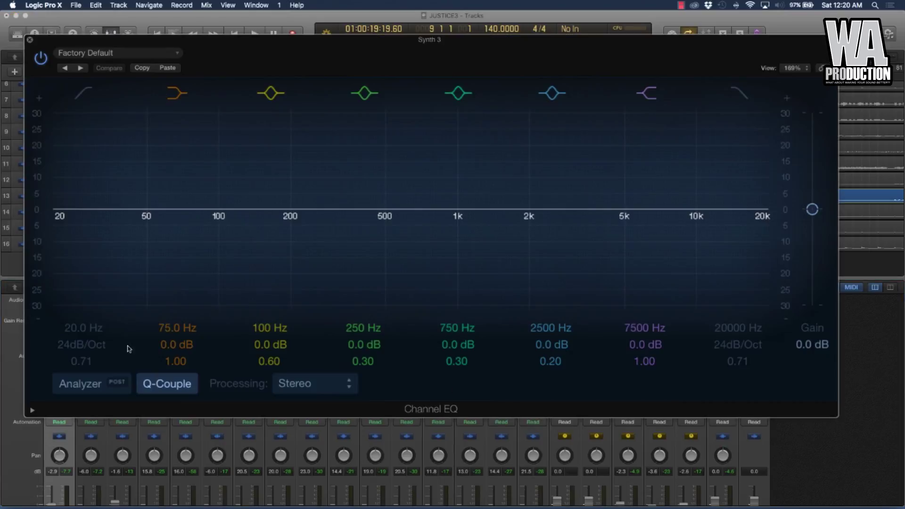
key("space")
left_click(80, 383)
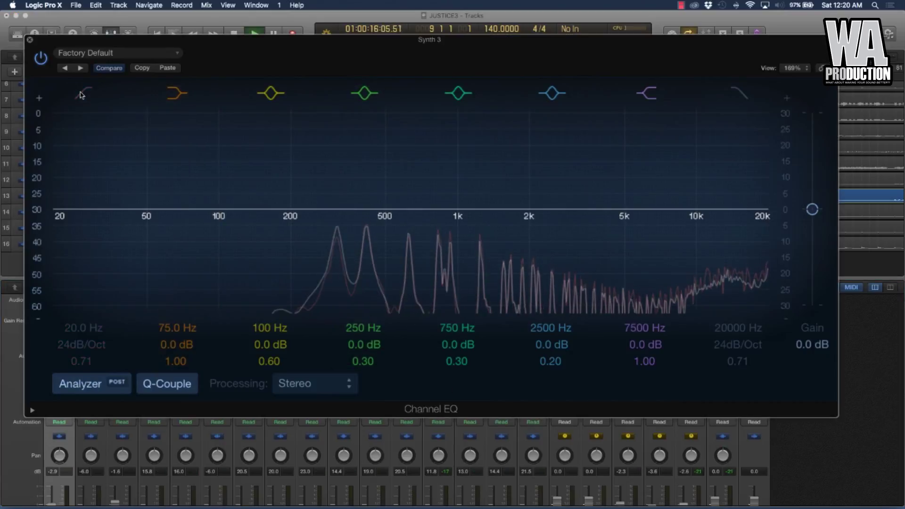
Step: Enable the low-cut filter on the Synth 3 EQ at 172 Hz with a 48 dB/Oct slope and close the EQ
left_click(91, 257)
left_click_drag(91, 256, 113, 257)
left_click_drag(77, 218, 274, 219)
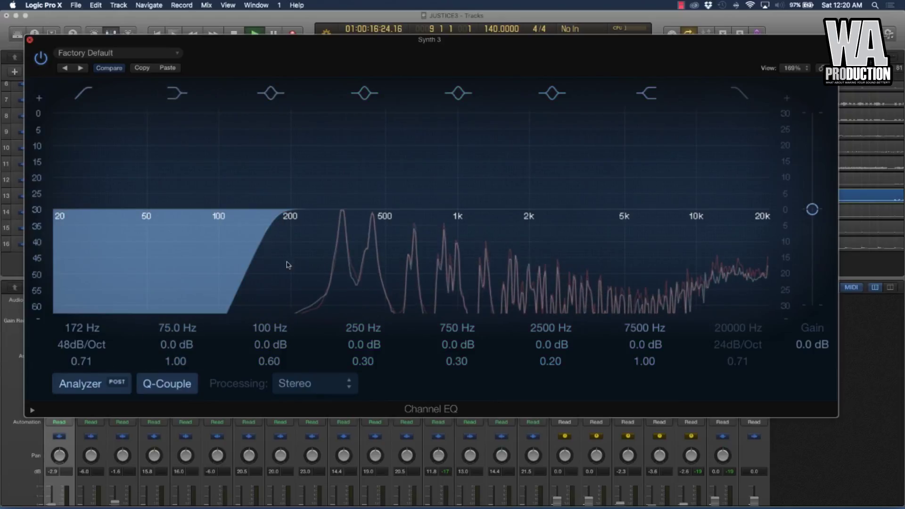
key("super+w")
Step: Unsolo Synth 3 and raise its level to -9.8 dB while all tracks play
scroll(420, 436, "down", 5)
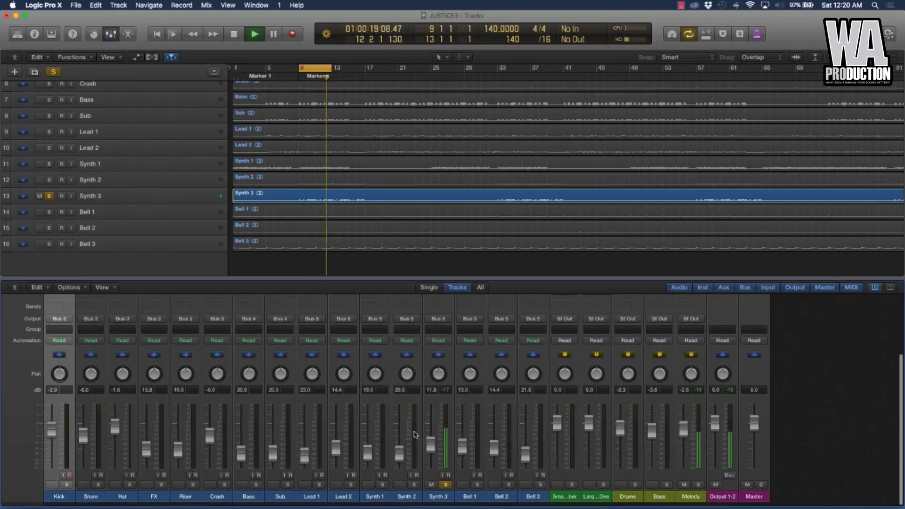
left_click(446, 488)
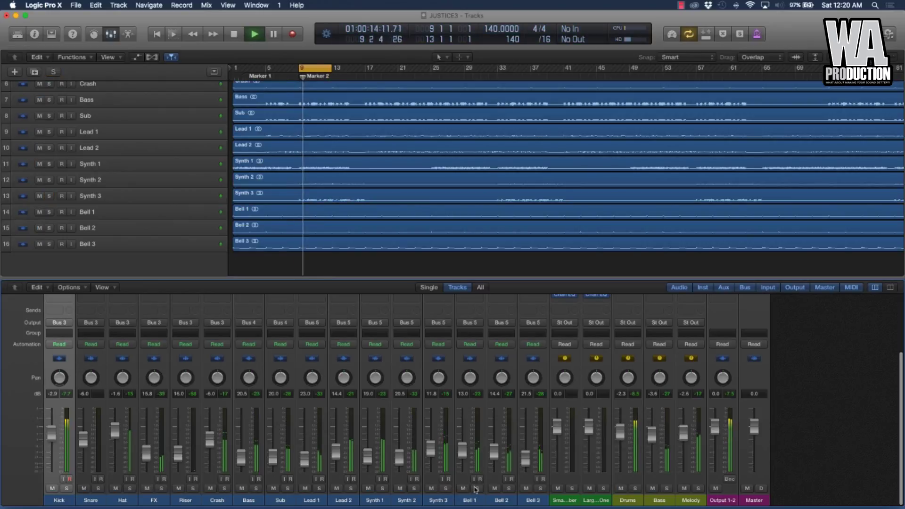
left_click_drag(432, 443, 431, 440)
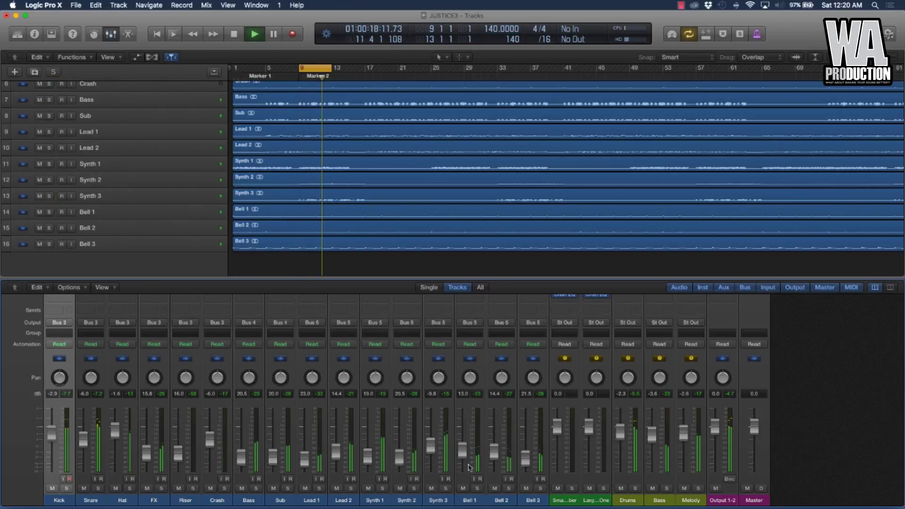
Step: Solo Bell 1 and raise its level to -10.4 dB during playback
left_click(477, 488)
scroll(473, 376, "up", 5)
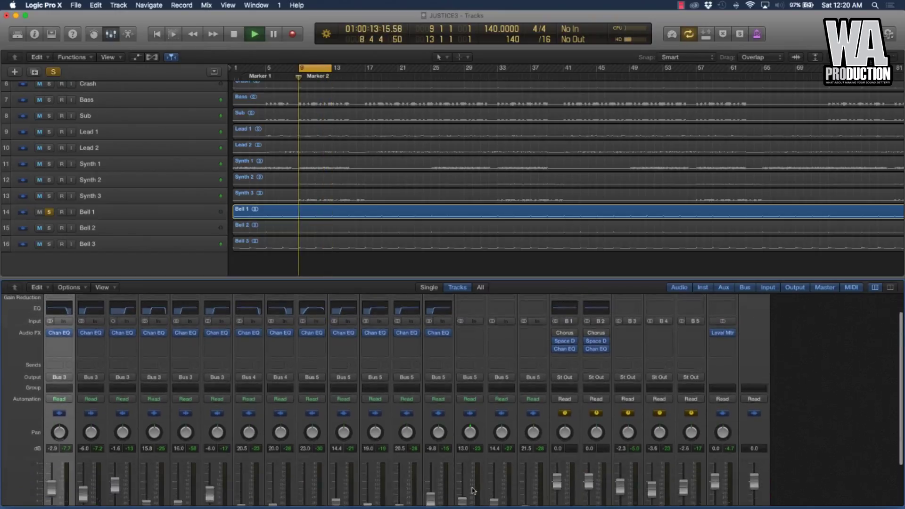
scroll(473, 375, "down", 4)
scroll(462, 377, "up", 4)
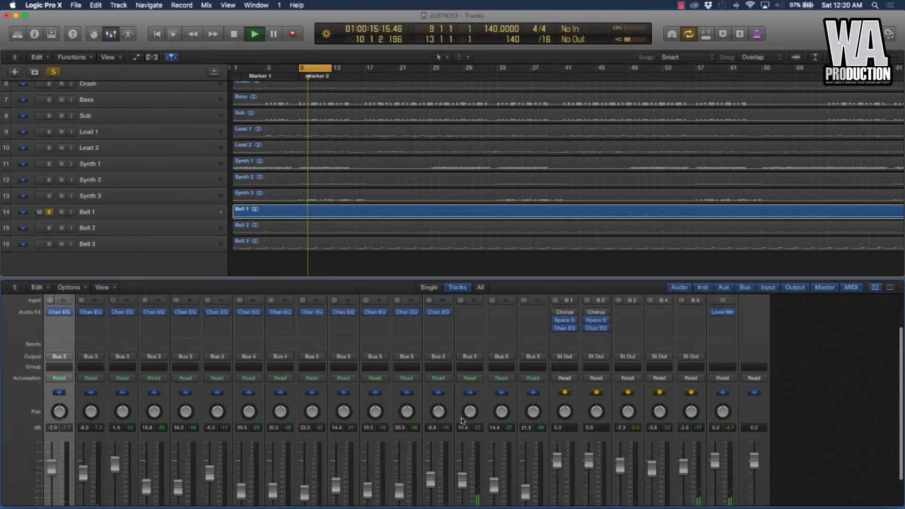
Step: Add a Channel EQ to the Bell 1 track and turn on its analyzer
double_click(470, 330)
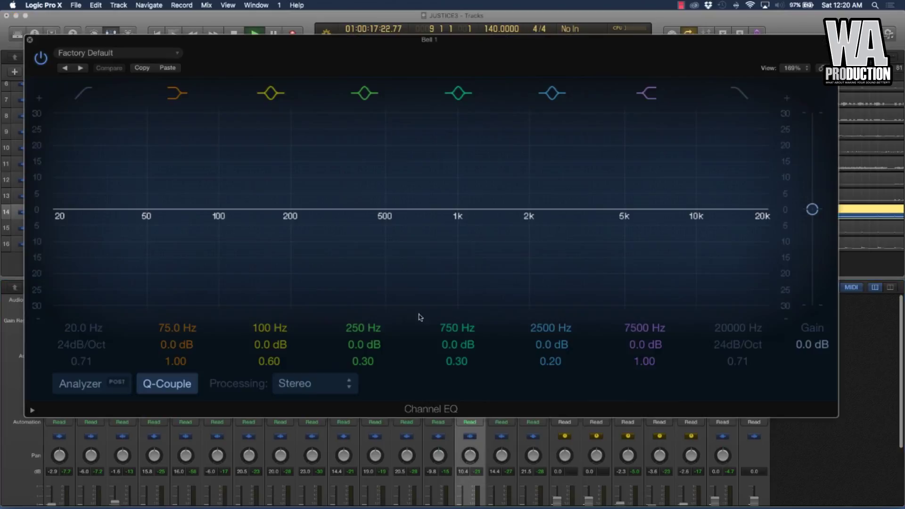
left_click(91, 383)
Step: Enable the low-cut filter on the Bell 1 EQ at 205 Hz with a 48 dB/Oct slope, stop playback and close the EQ
left_click(84, 93)
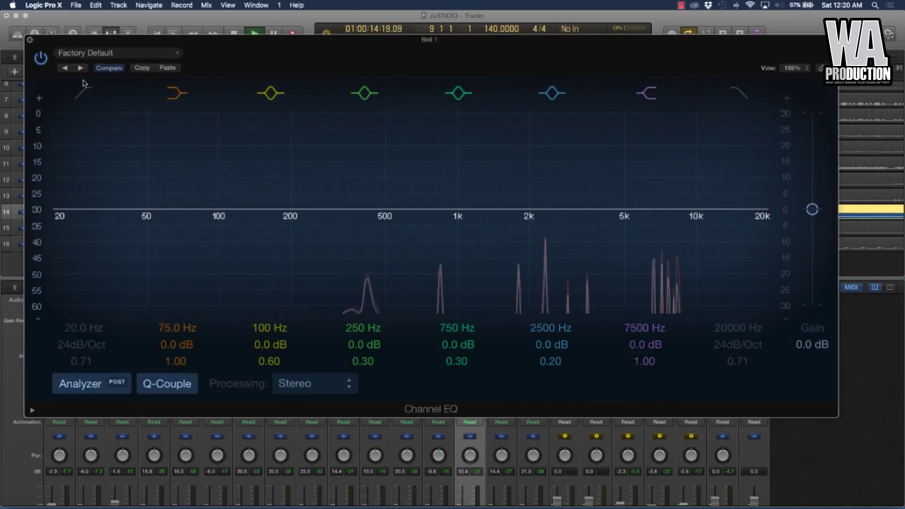
left_click_drag(78, 335, 78, 313)
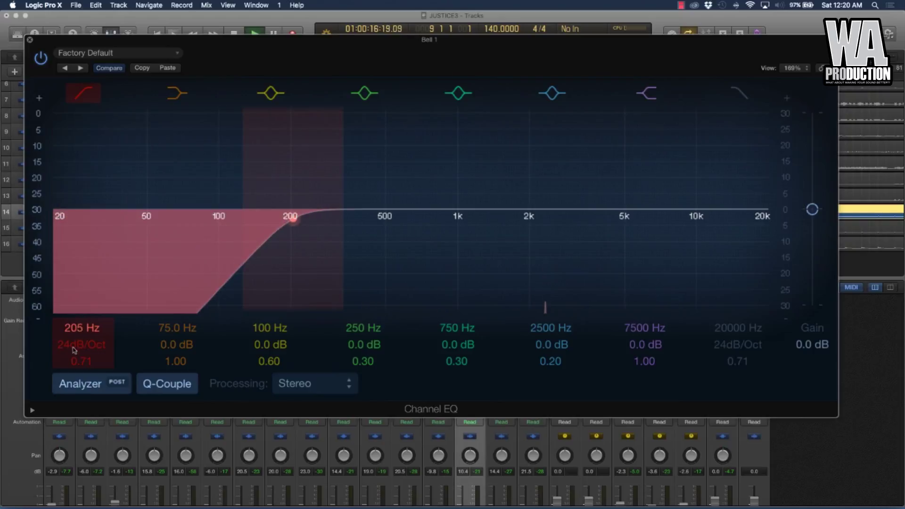
left_click_drag(81, 345, 81, 335)
key("space")
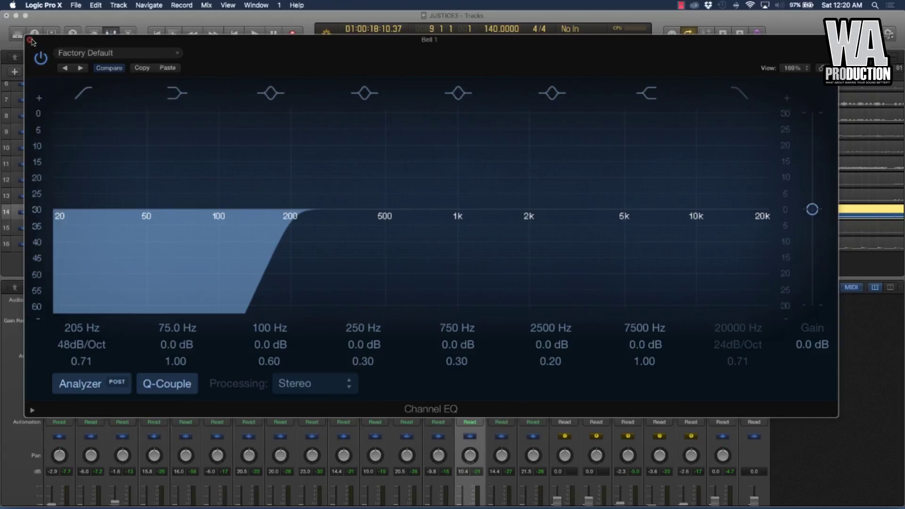
key("super+w")
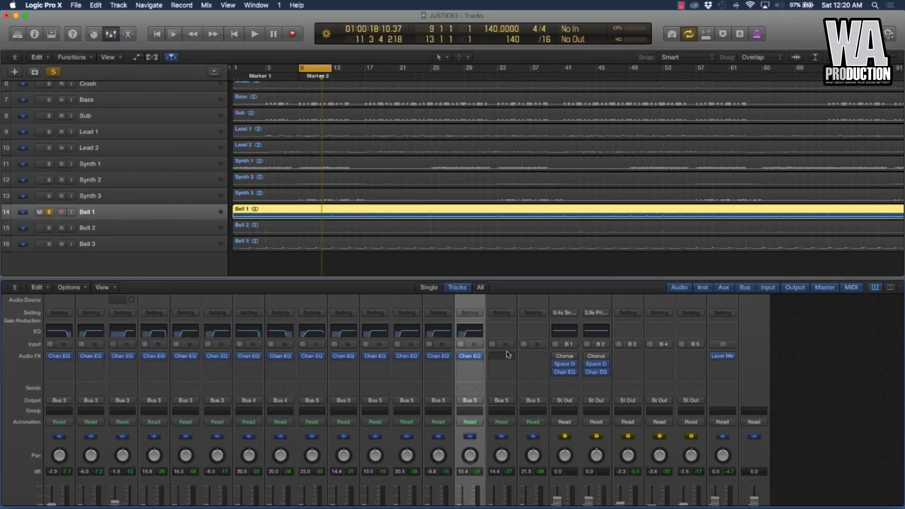
Step: Add a Channel EQ to the Bell 2 track, paste the copied 205 Hz, 48 dB/Oct low-cut settings into it and close the EQ
left_click(502, 331)
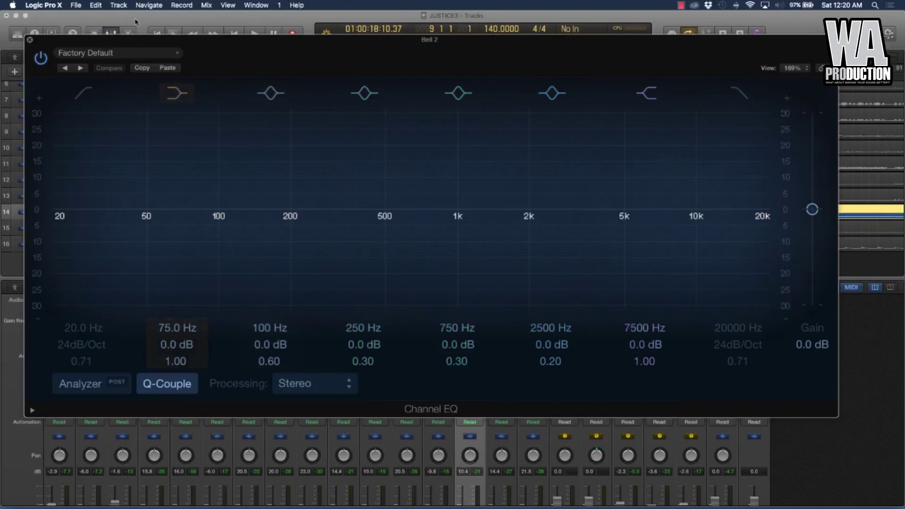
left_click(168, 66)
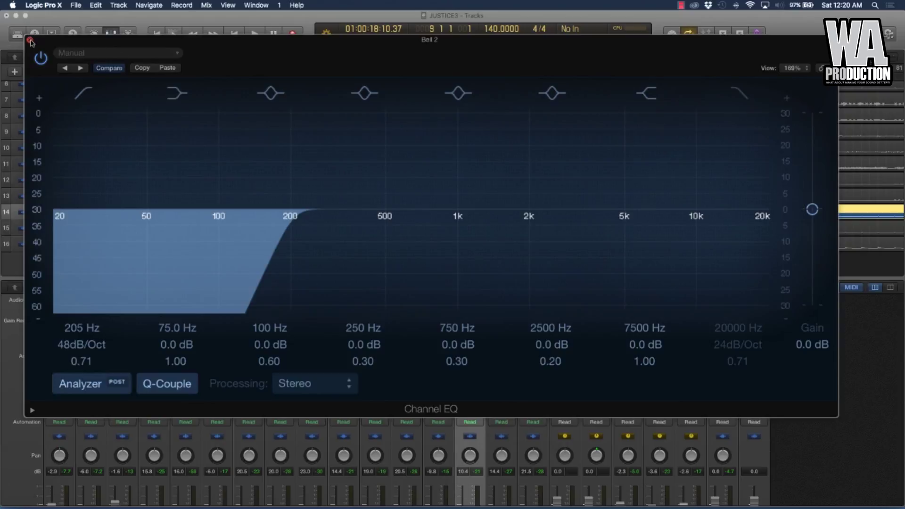
key("super+w")
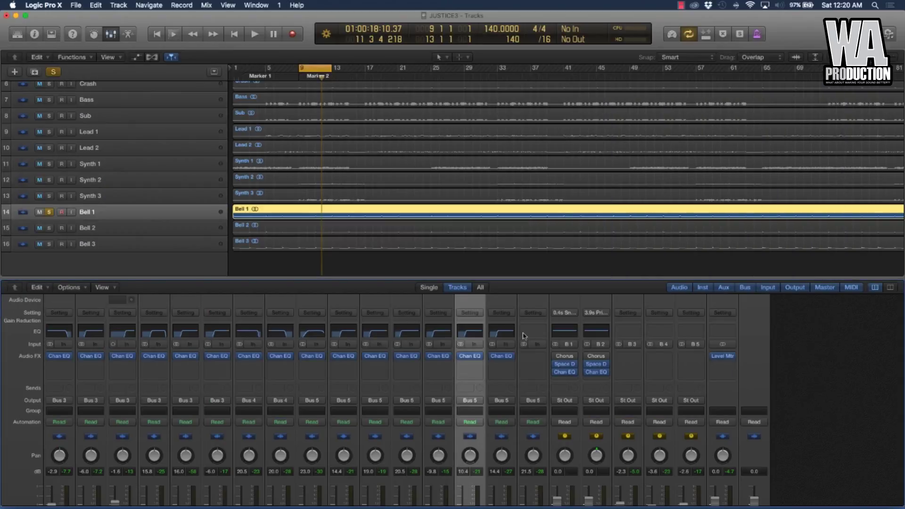
Step: Add a Channel EQ to the Bell 3 track with the same pasted 205 Hz, 48 dB/Oct low-cut settings and close it
left_click(534, 331)
left_click(168, 67)
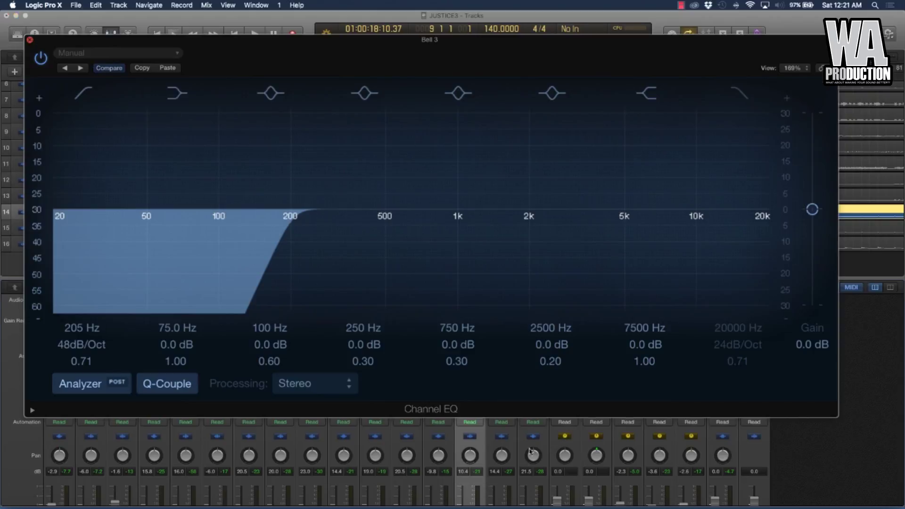
key("super+w")
Step: Unsolo Bell 1 and set Bell 2 to -15.0 dB and Bell 3 to -20.0 dB while all tracks play
scroll(490, 462, "down", 5)
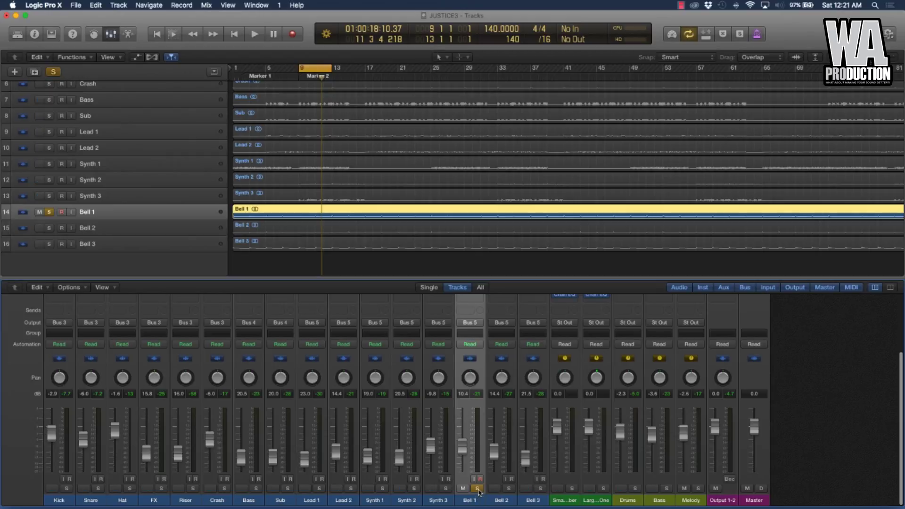
left_click(477, 489)
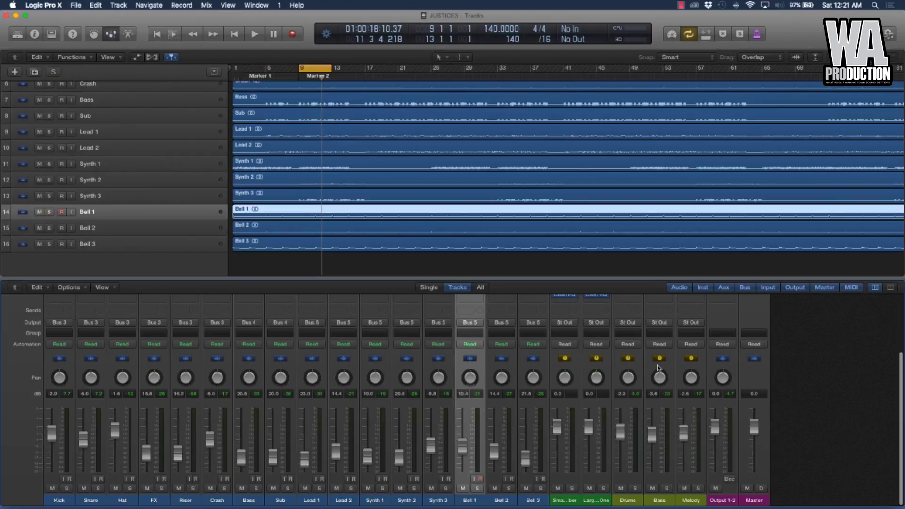
left_click(375, 262)
key("space")
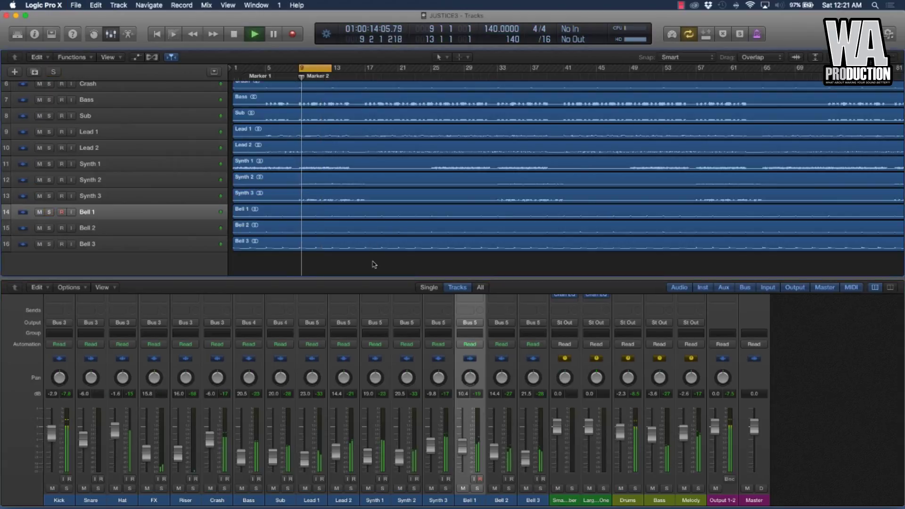
left_click_drag(526, 457, 494, 451)
key("space")
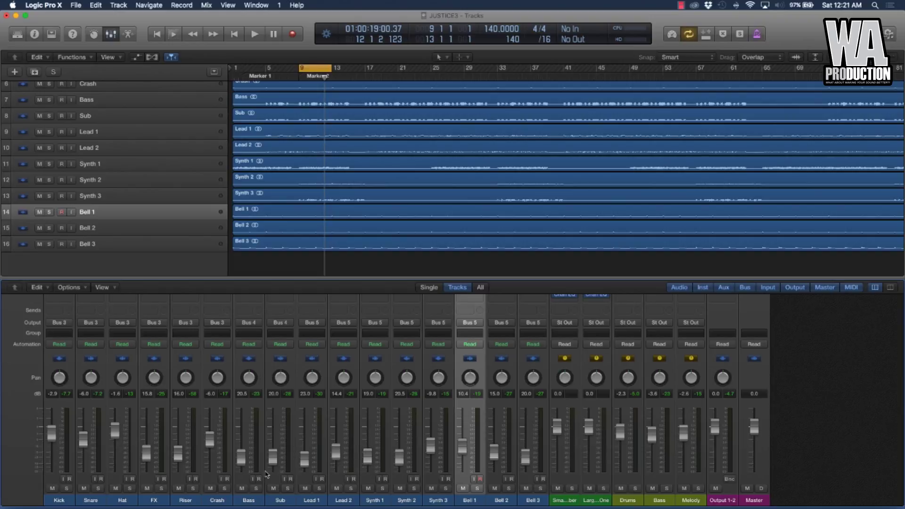
Step: Raise the Bass track's level to -14.8 dB during full playback, and stop playback
key("space")
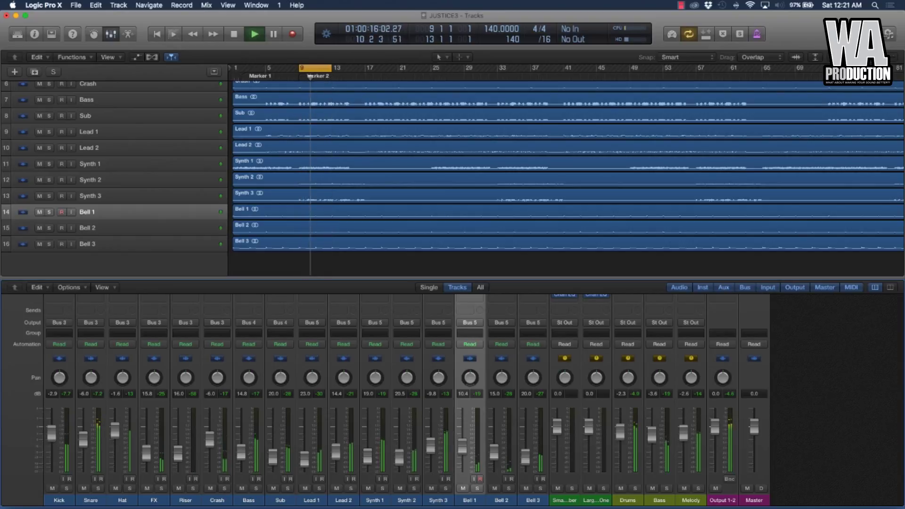
key("space")
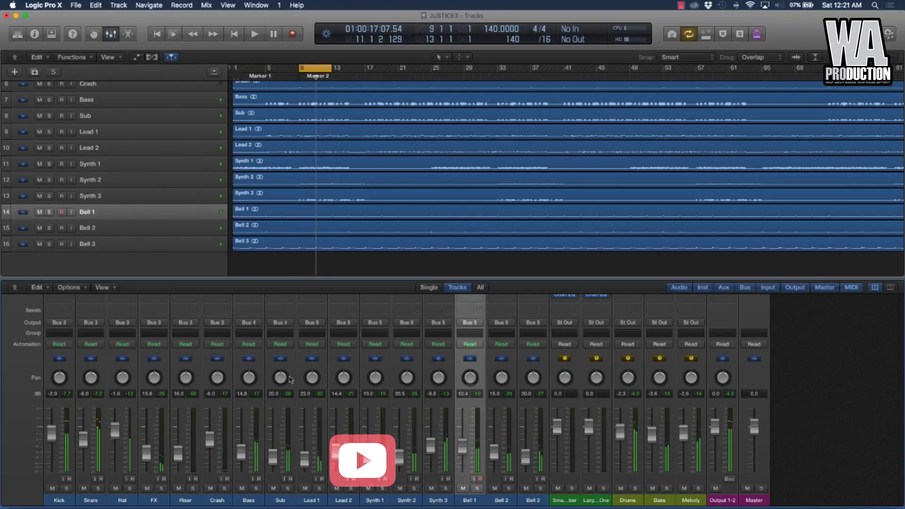